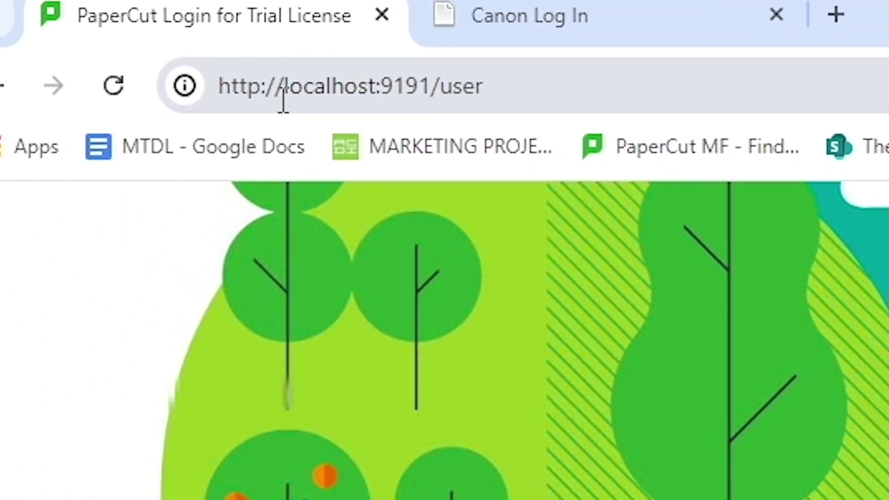
Check the PaperCut MF localhost address and the iR-ADV C3930 model on the Canon login page.
drag(299, 92, 390, 97)
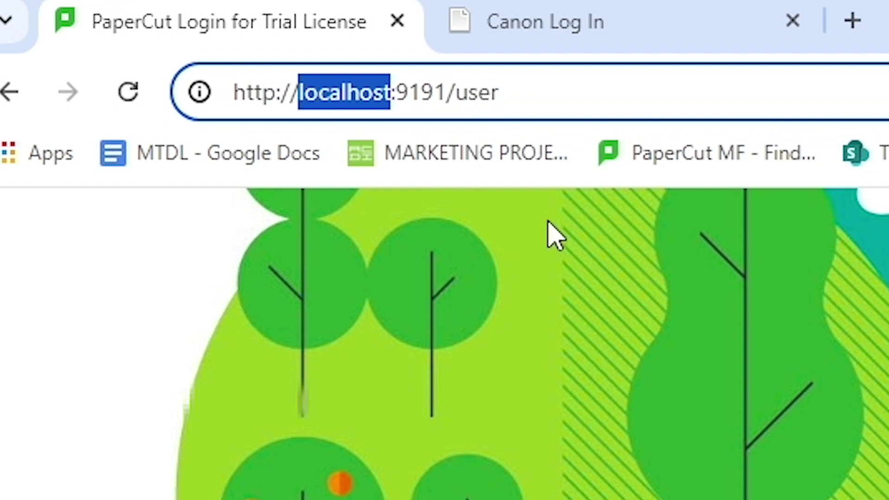
click(500, 306)
click(545, 21)
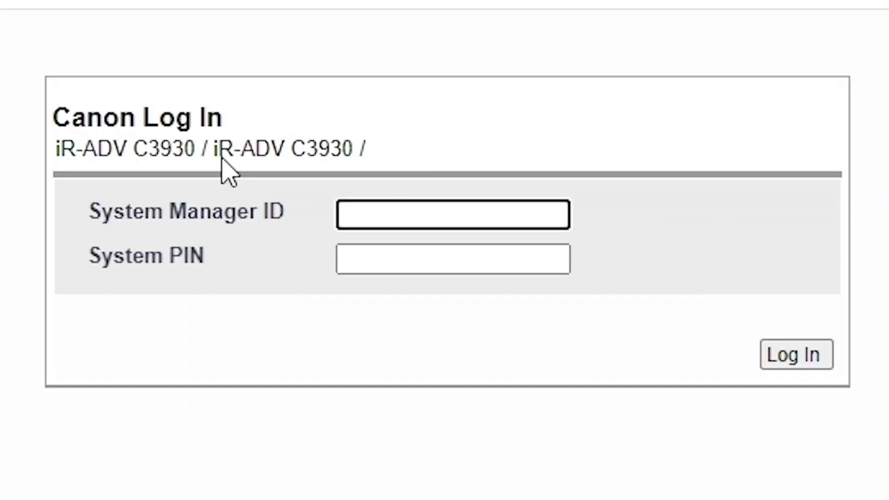
drag(196, 147, 67, 147)
click(445, 320)
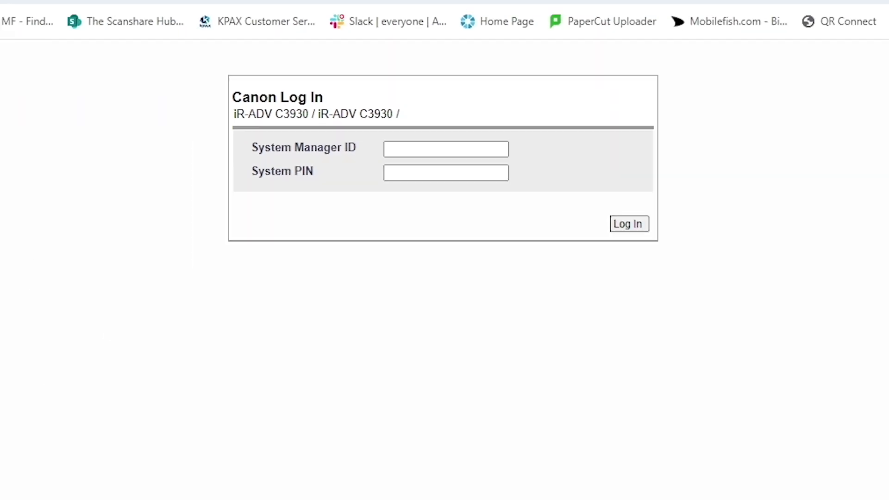
click(95, 13)
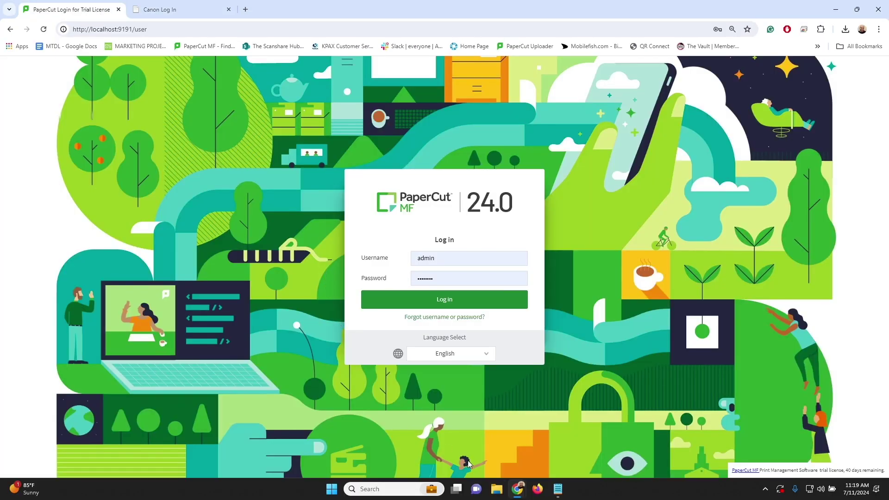
Browse to C:\Program Files\PaperCut MF\providers\hardware\canon\Americas and open pc-meap-gen3-license-access-number.txt.
click(495, 489)
click(194, 389)
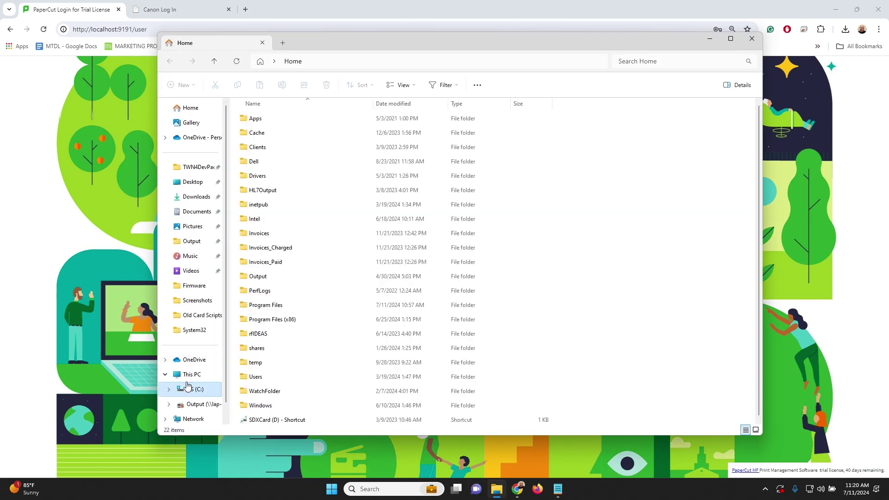
double_click(305, 305)
scroll(305, 305, down, 5)
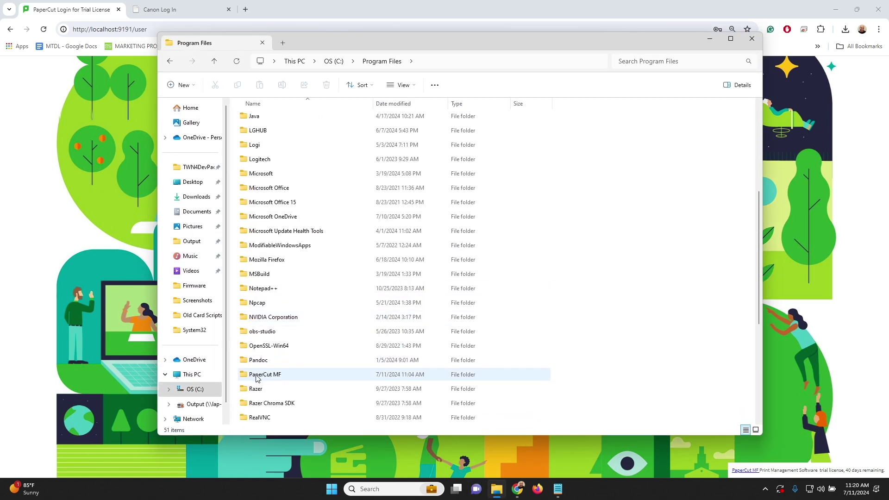
double_click(295, 376)
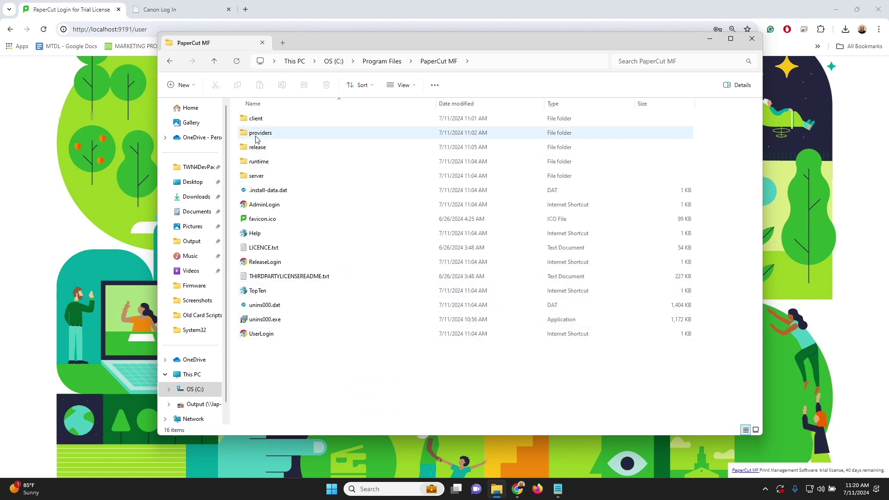
double_click(288, 137)
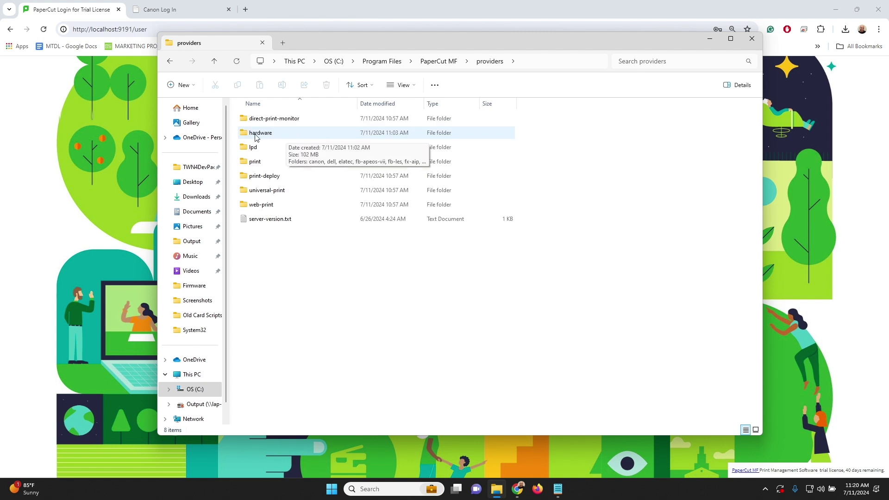
double_click(276, 138)
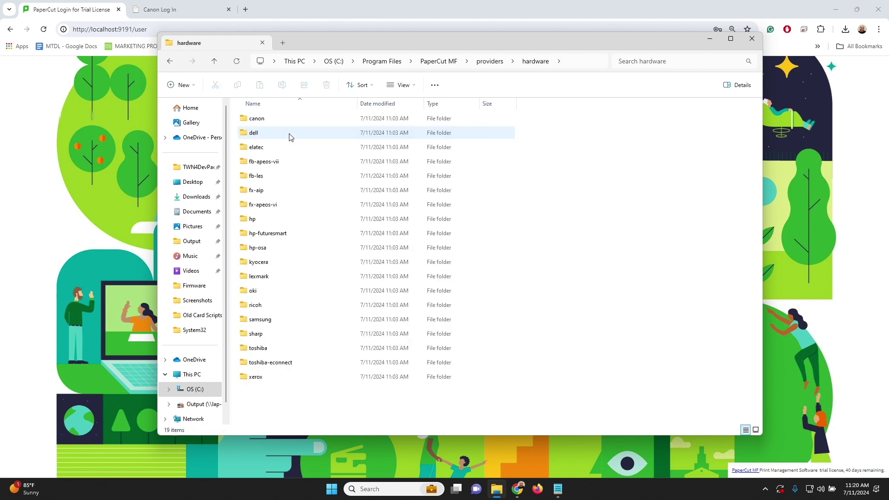
double_click(268, 122)
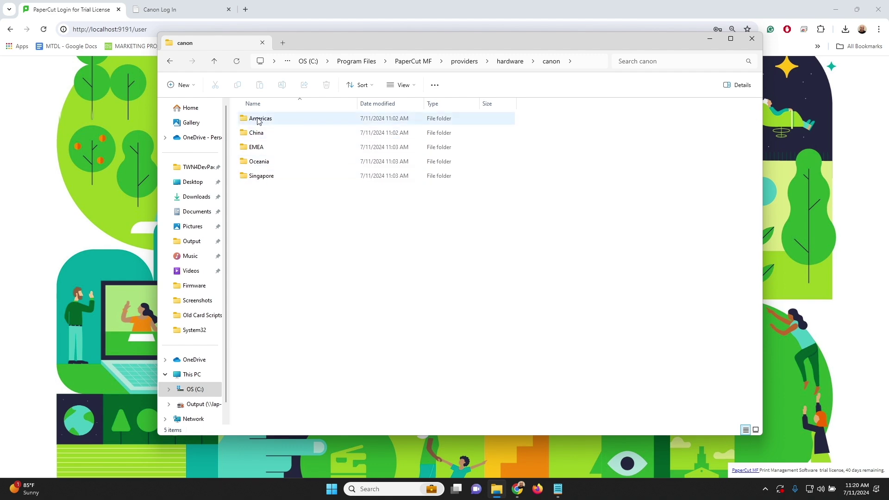
double_click(304, 120)
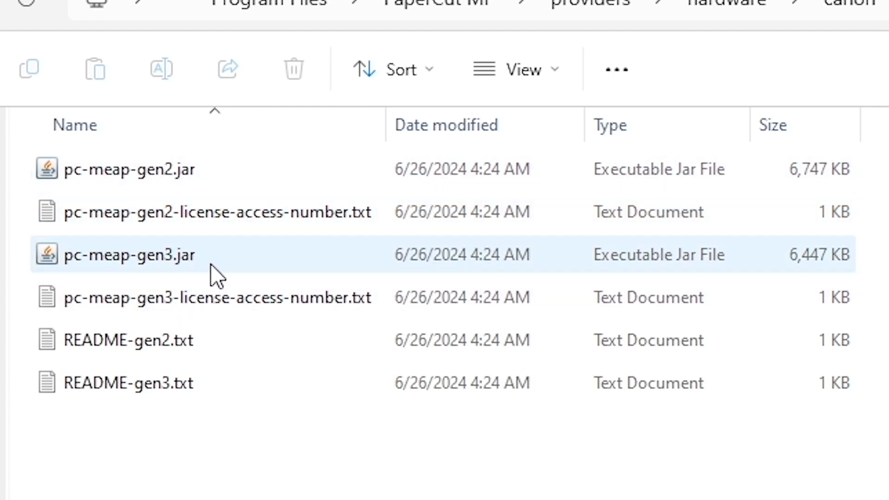
double_click(227, 306)
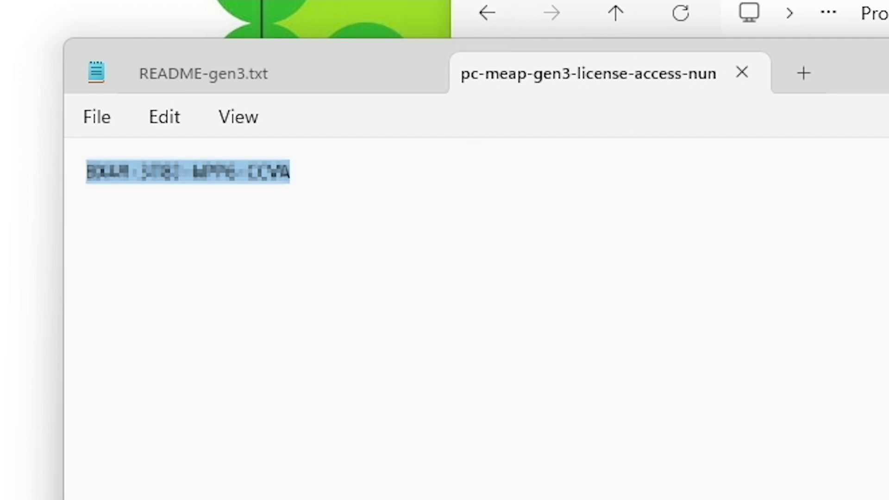
Open README-gen3.txt from the Americas folder.
click(742, 73)
click(846, 446)
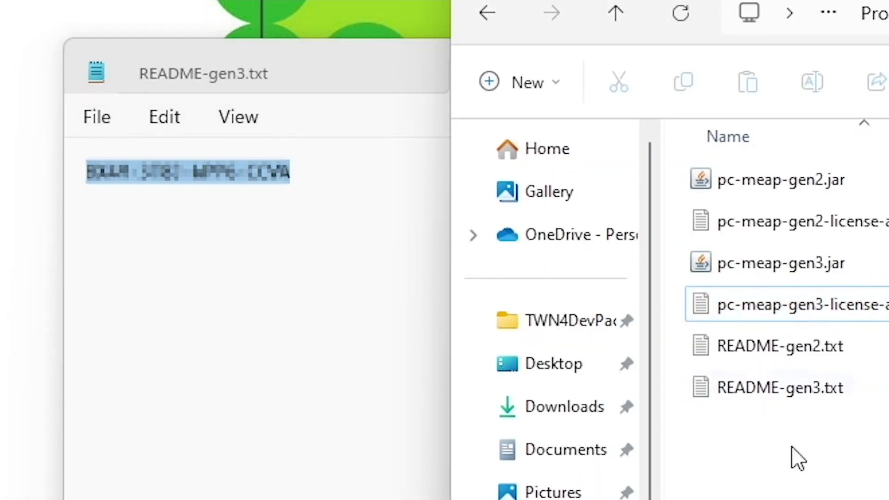
double_click(811, 400)
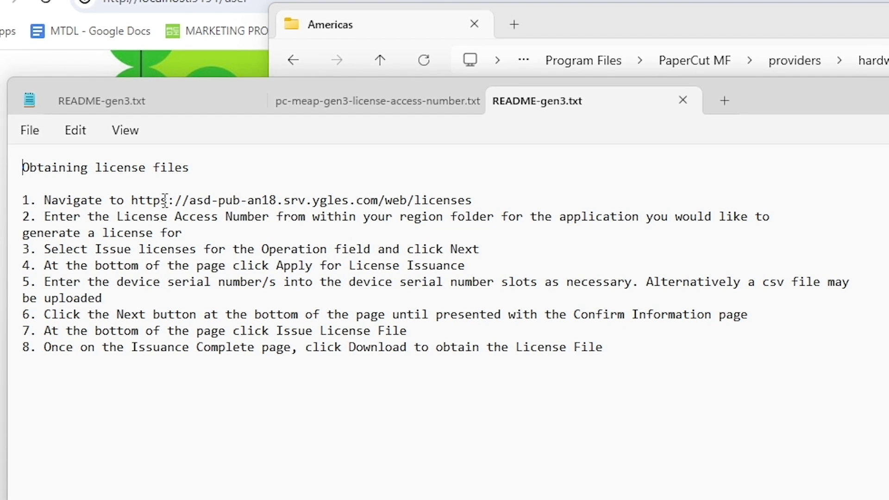
Copy the licence portal URL from step 1 of the README.
click(130, 200)
drag(130, 200, 471, 201)
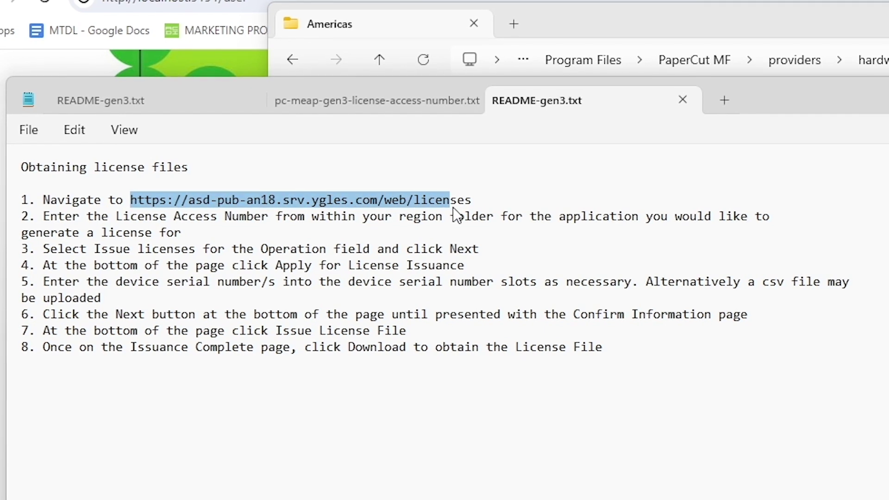
right_click(476, 201)
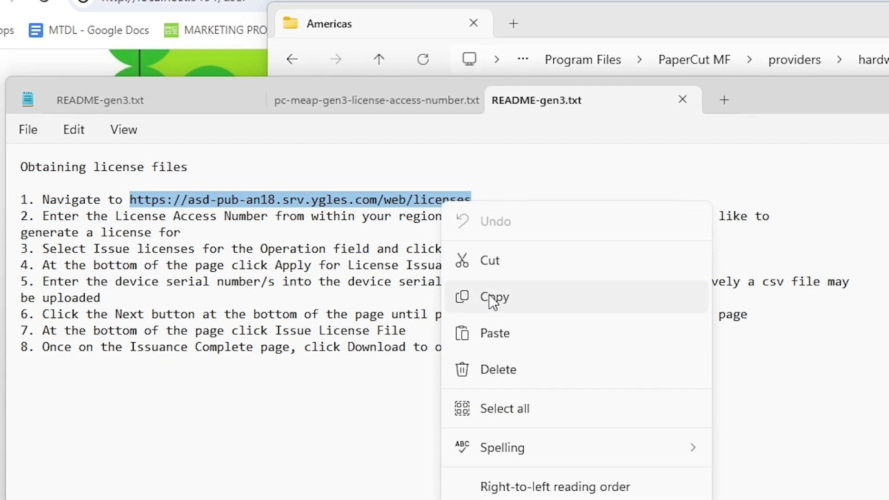
click(492, 295)
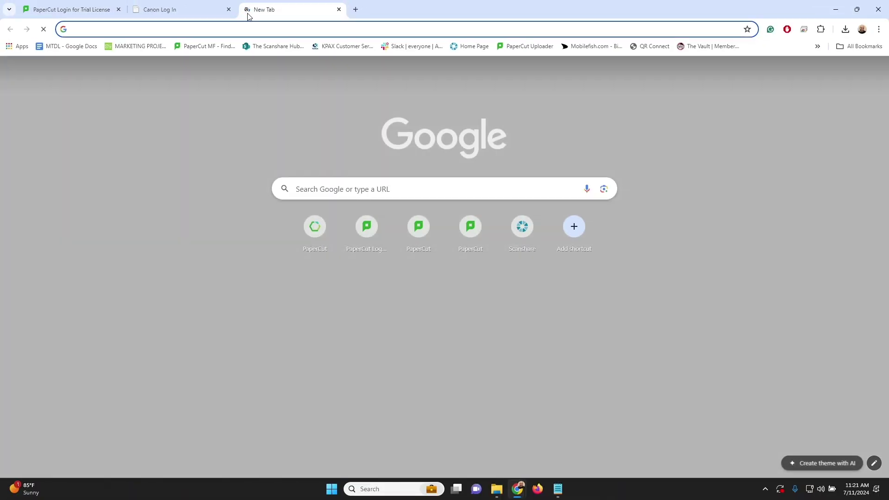
Load the licence portal URL in the browser and find the License Access Number field.
key(ctrl+v)
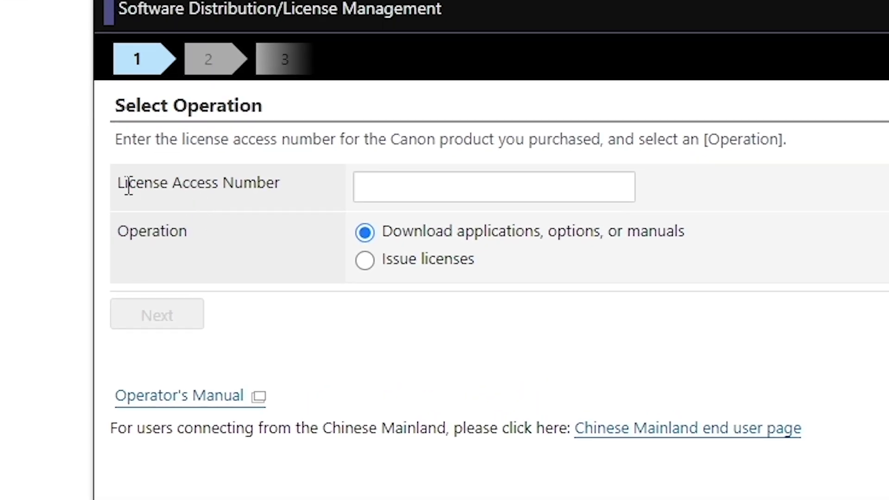
drag(121, 183, 283, 179)
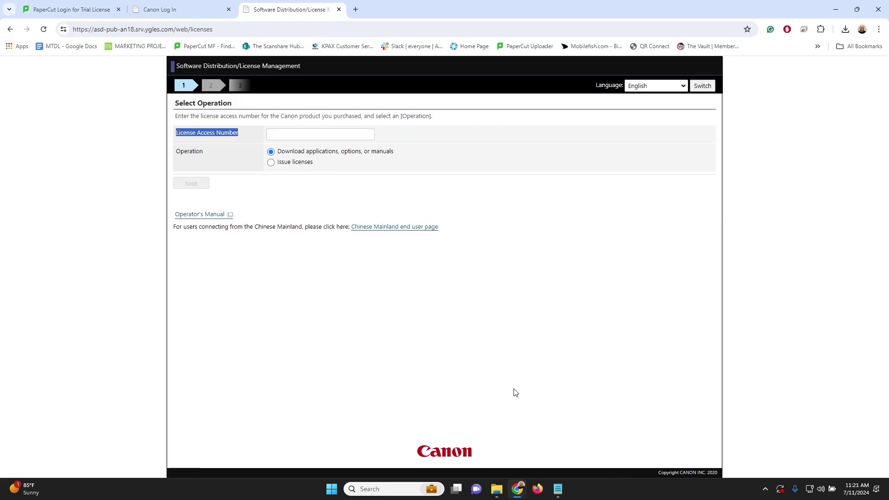
Copy the Gen3 licence access number from its Notepad file.
click(558, 489)
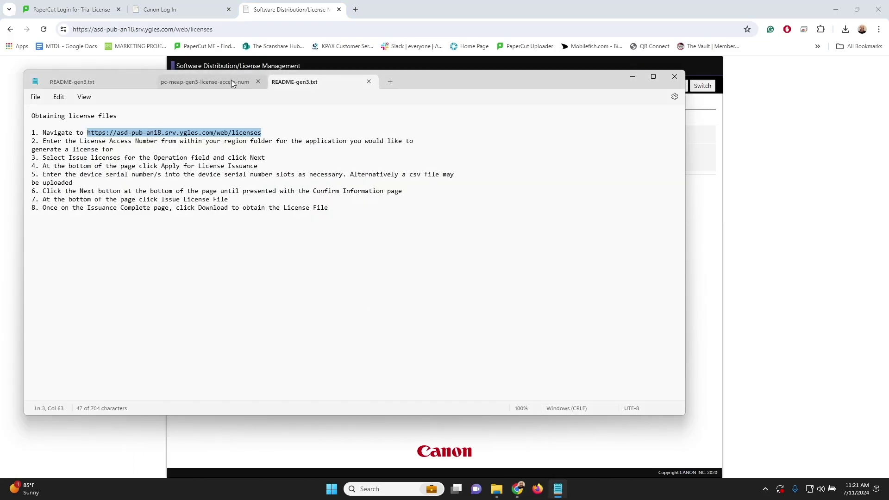
click(213, 82)
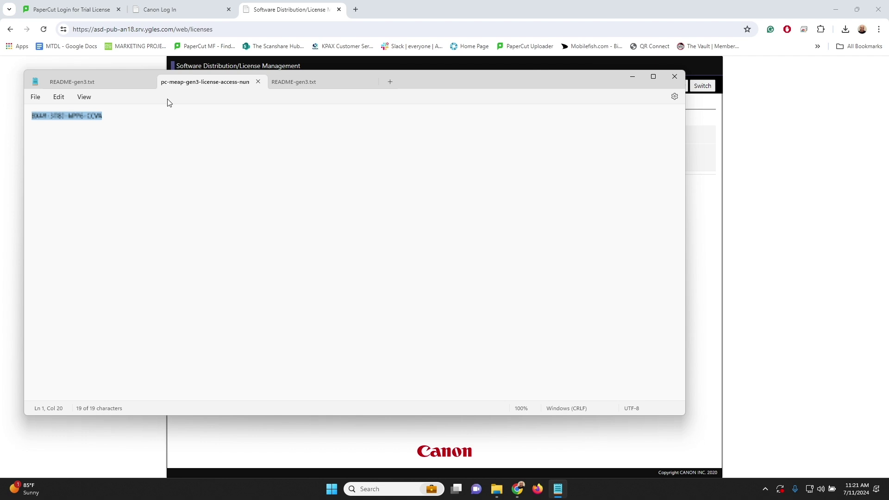
right_click(79, 120)
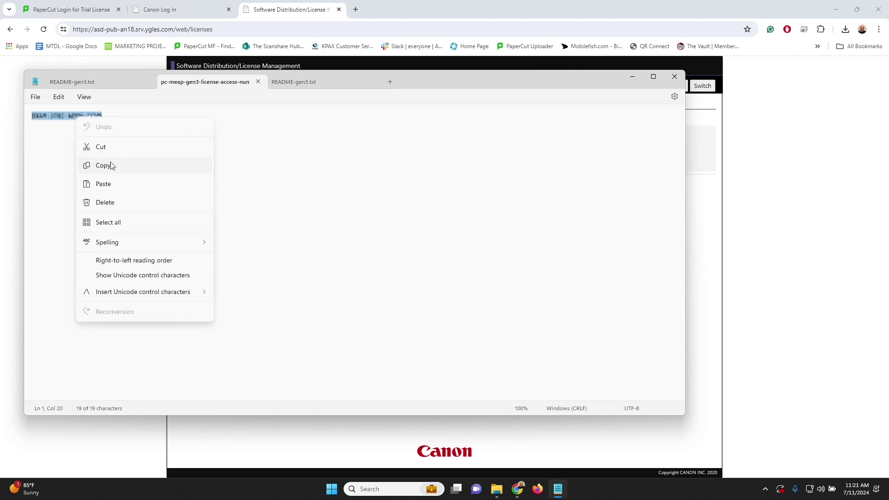
click(112, 166)
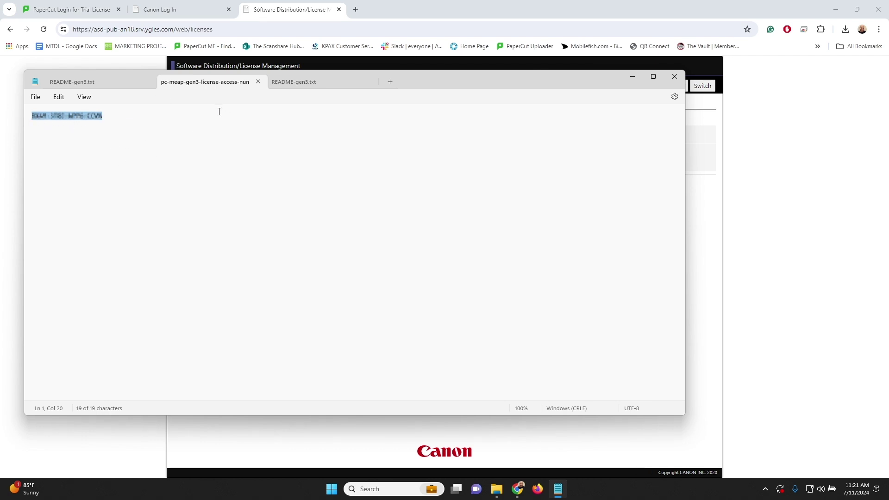
click(497, 488)
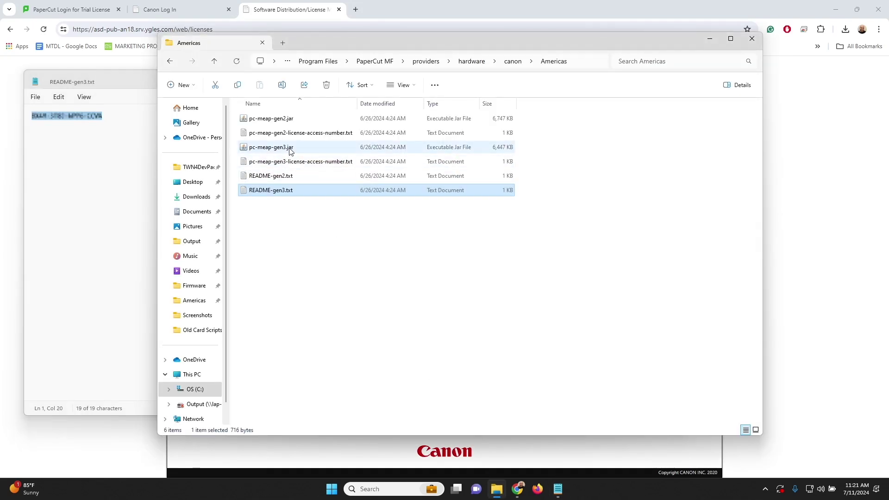
click(590, 61)
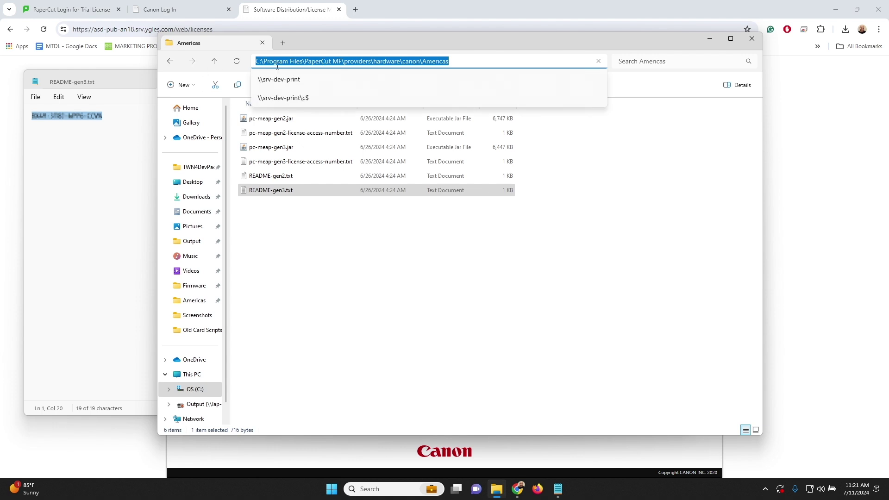
click(125, 178)
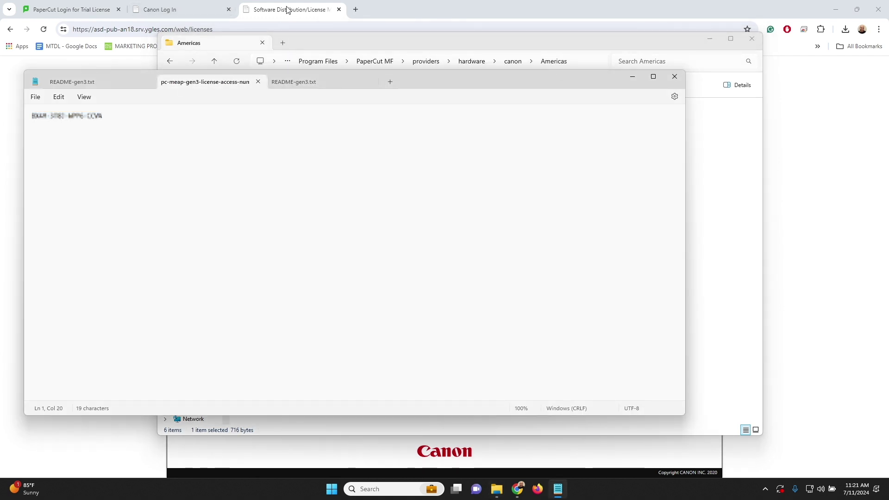
Fill in the saved licence access number and choose Issue licenses.
click(285, 9)
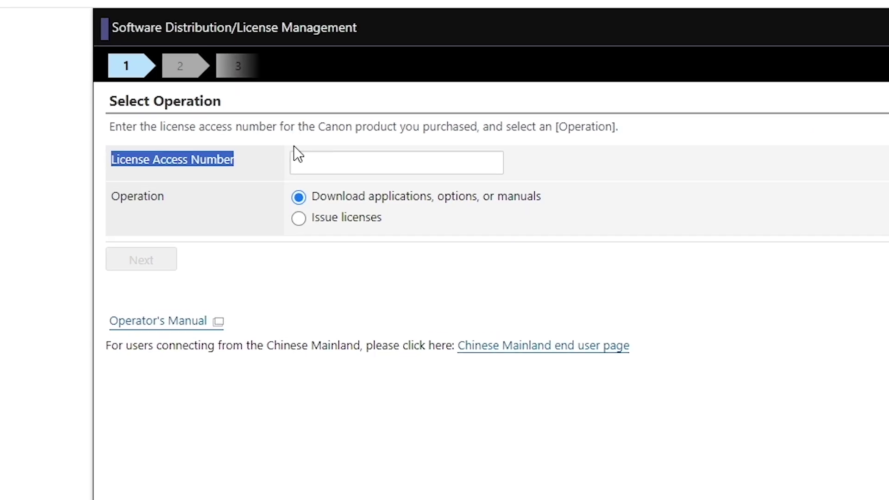
click(299, 159)
click(549, 250)
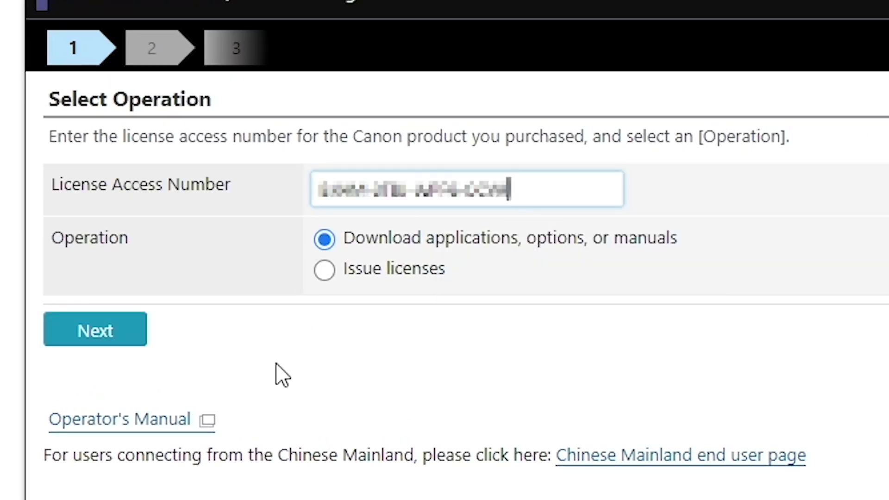
click(324, 269)
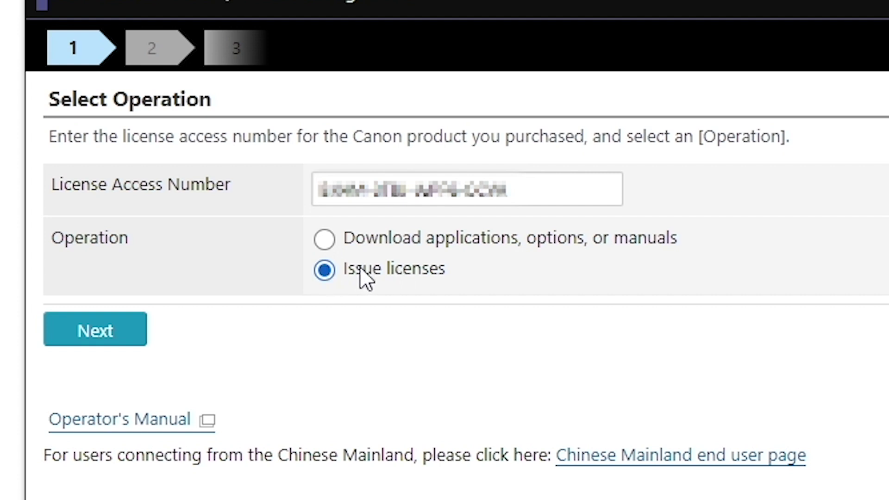
click(95, 330)
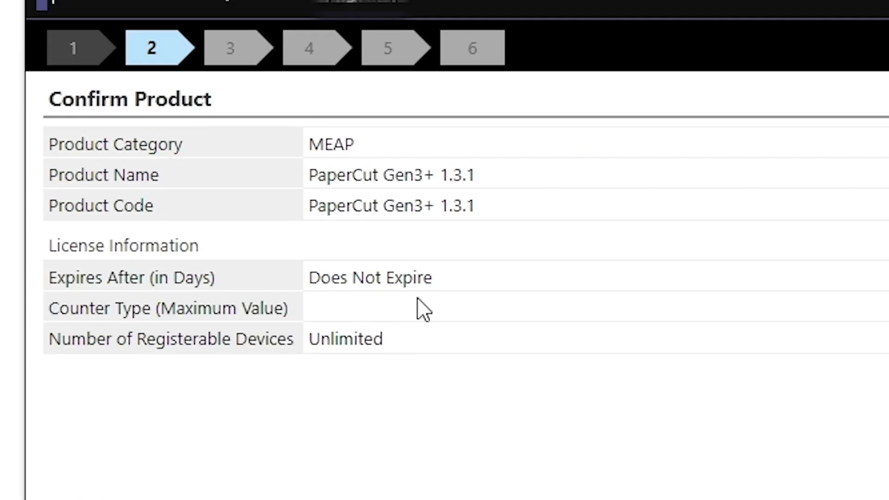
Confirm PaperCut Gen3+ 1.3.1 and apply for licence file issuance.
drag(477, 207, 320, 207)
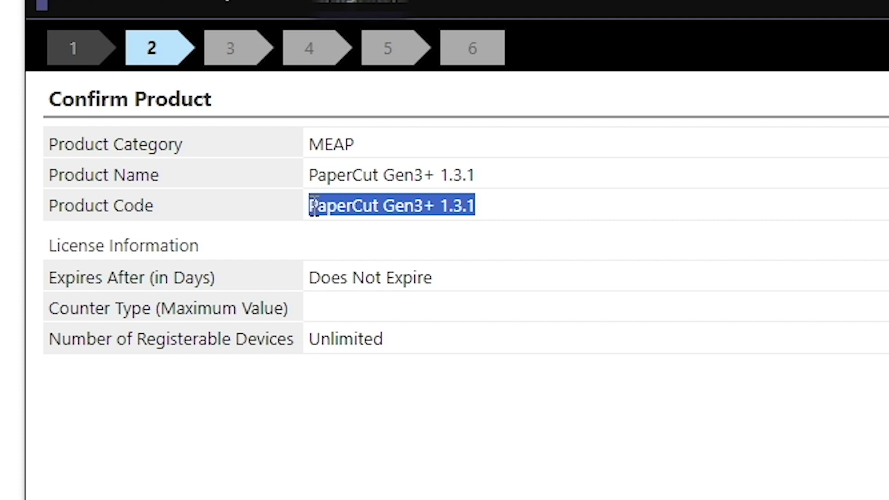
click(516, 489)
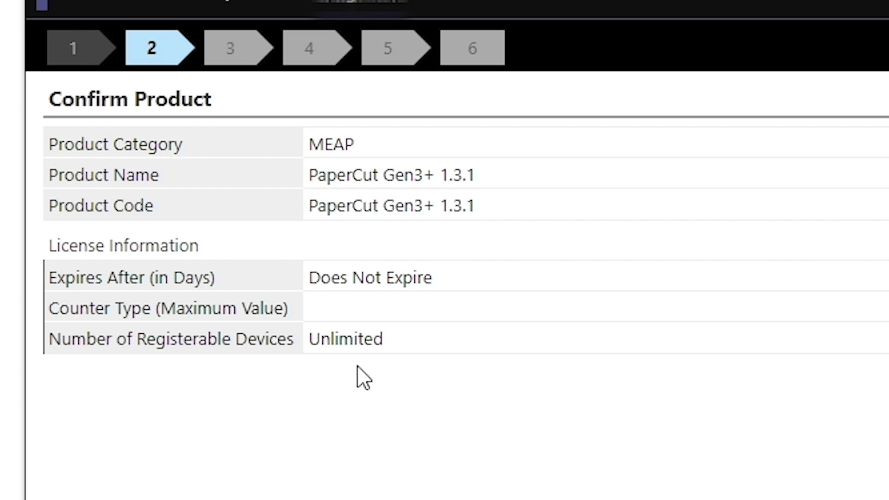
click(406, 348)
drag(386, 340, 306, 341)
scroll(306, 341, down, 5)
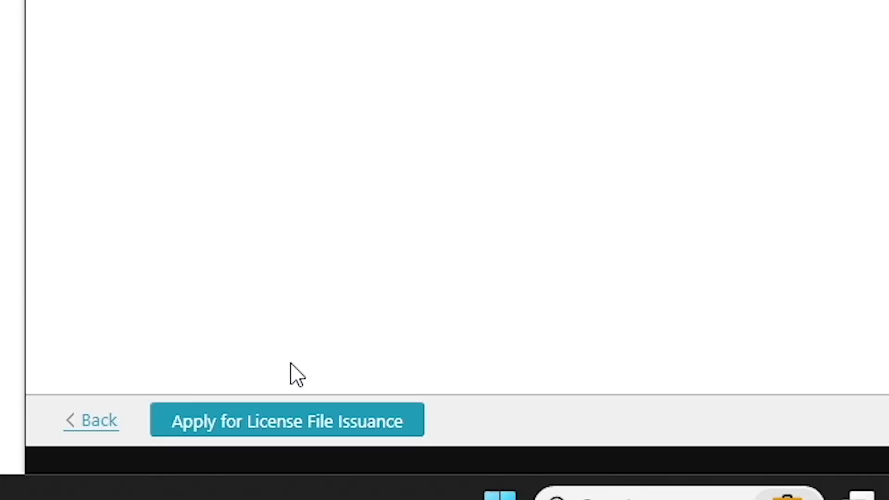
click(334, 421)
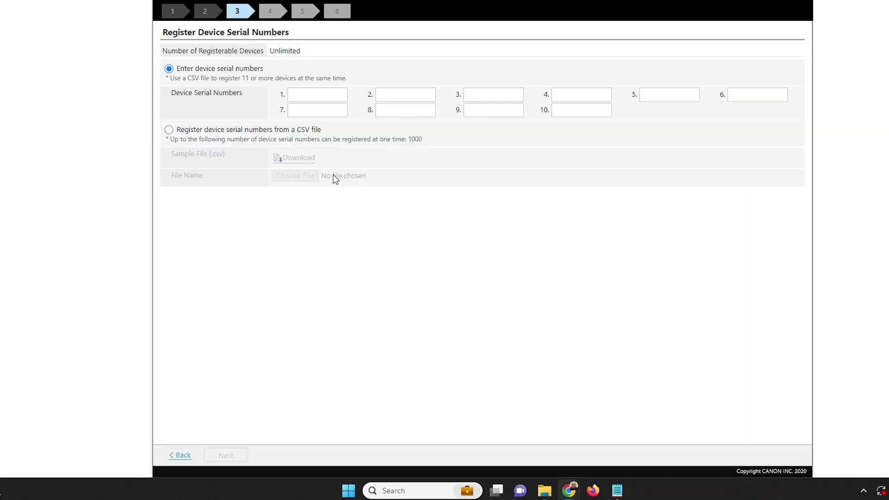
drag(254, 155, 182, 155)
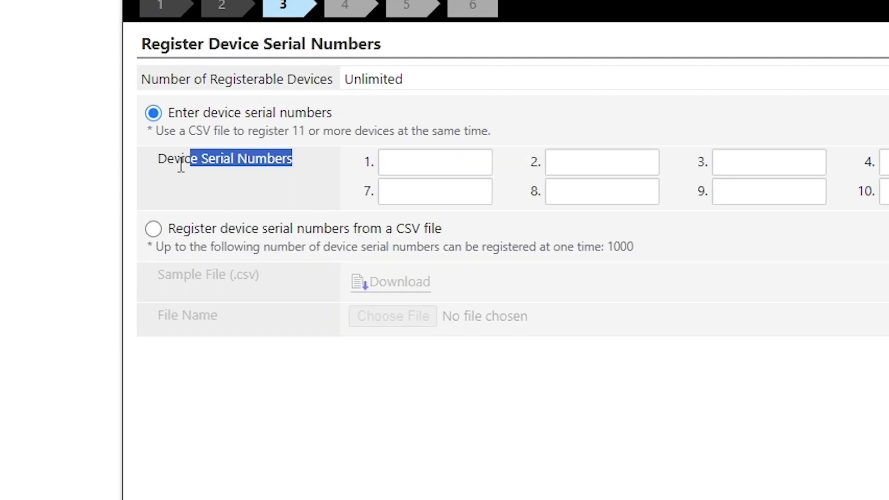
click(223, 229)
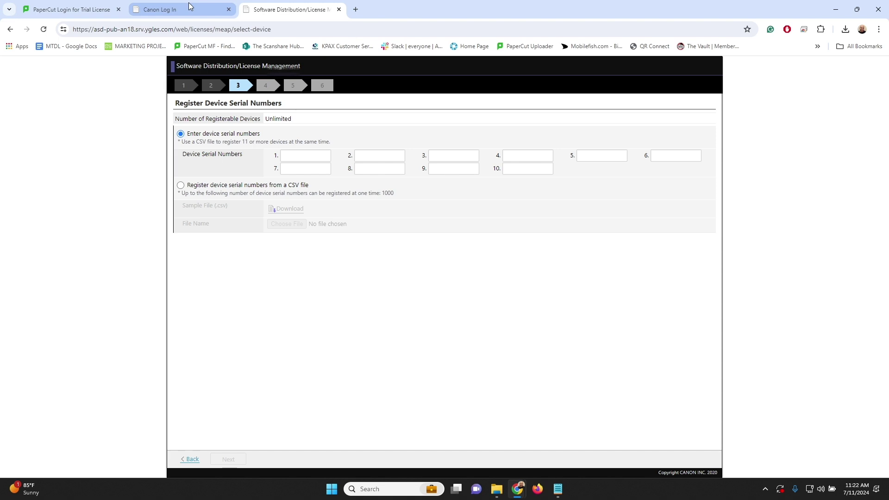
click(167, 9)
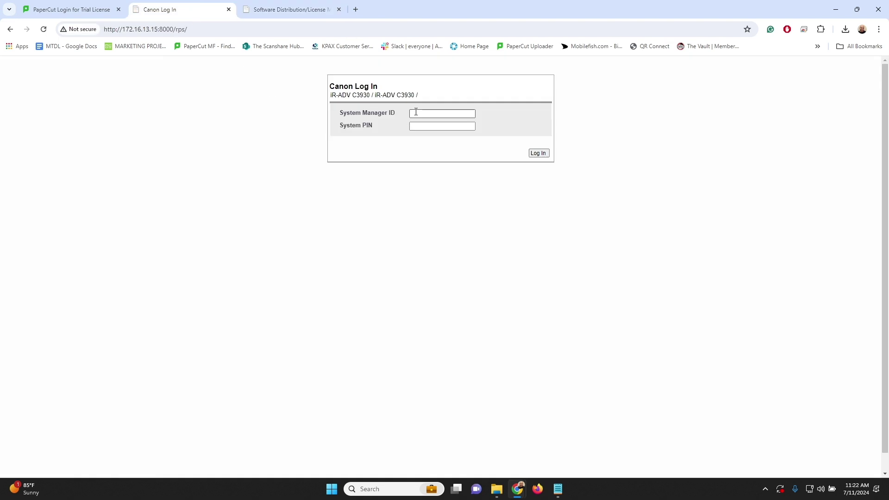
Log in to the iR-ADV C3930 Remote UI and copy its serial number.
key(Tab)
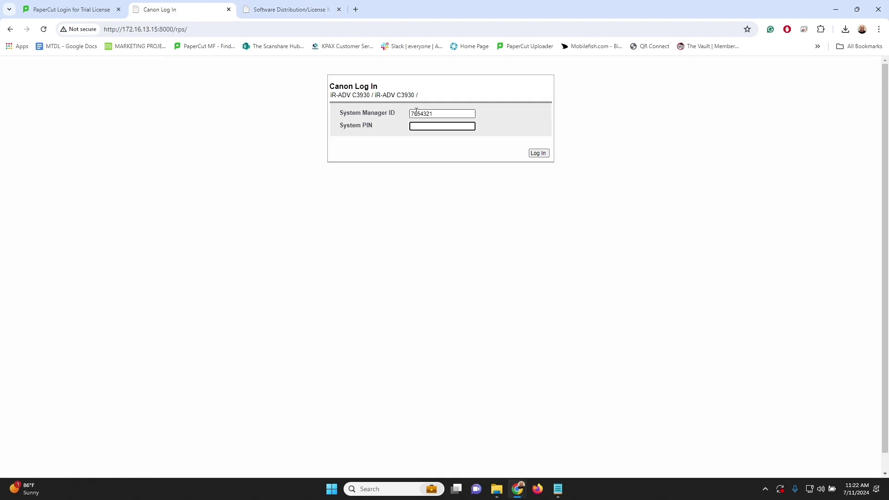
click(538, 153)
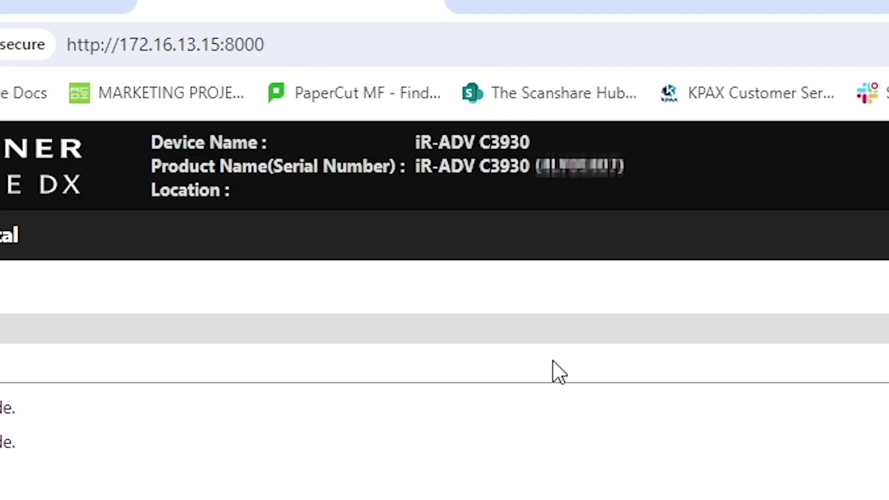
drag(133, 75, 189, 72)
drag(150, 166, 406, 169)
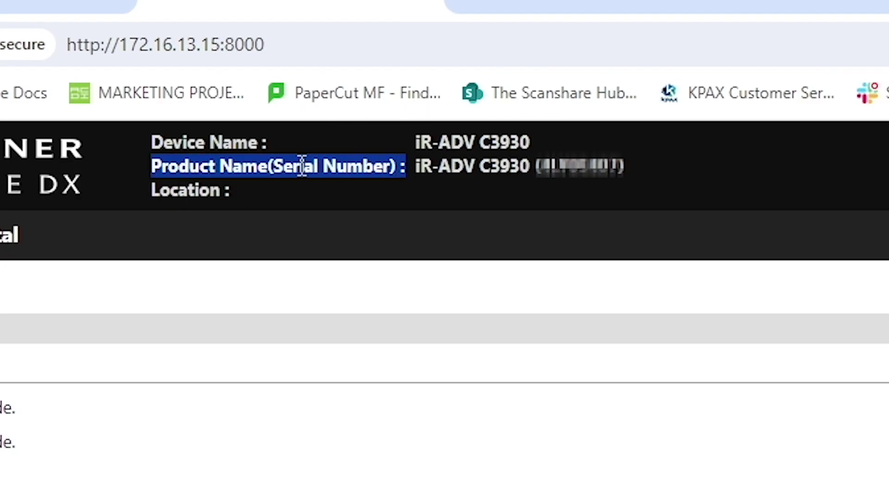
drag(540, 166, 610, 167)
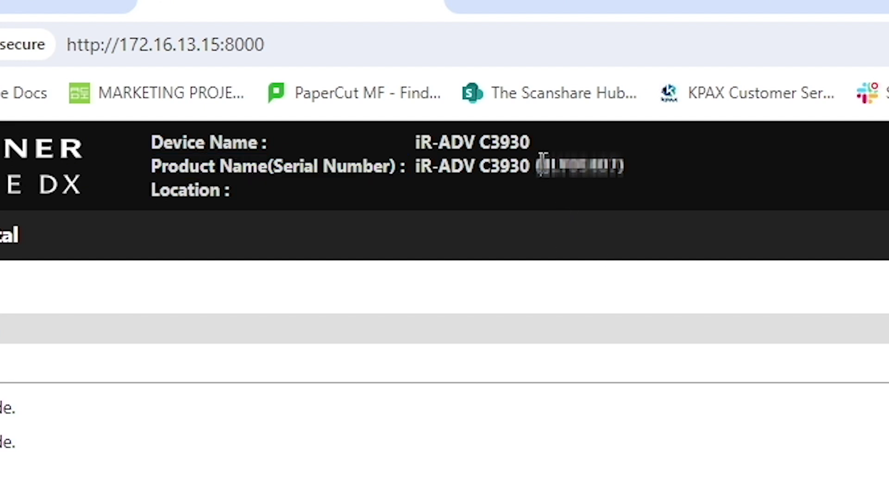
right_click(616, 175)
click(695, 198)
Enter the device serial number in field 1, then re-enter it to confirm.
click(586, 8)
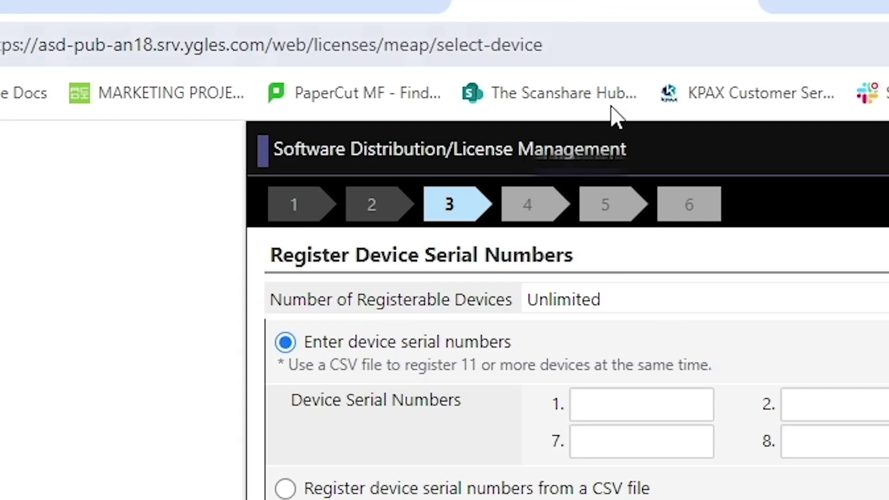
click(639, 404)
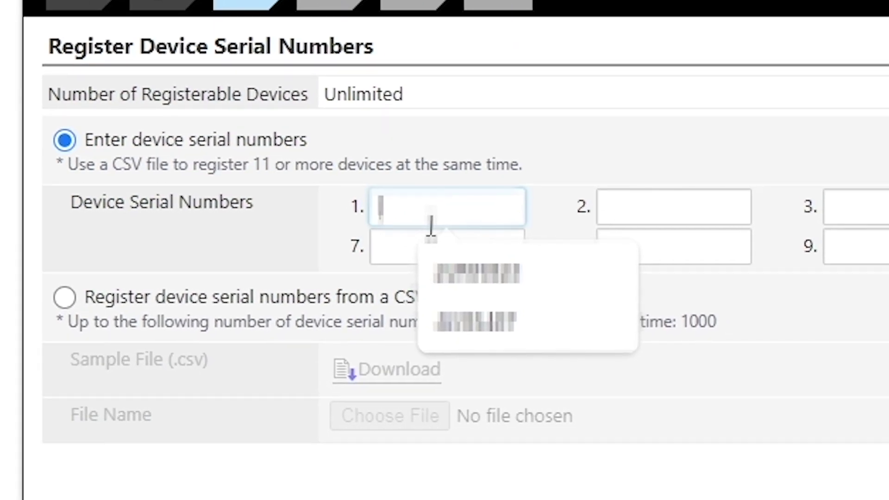
scroll(590, 117, down, 5)
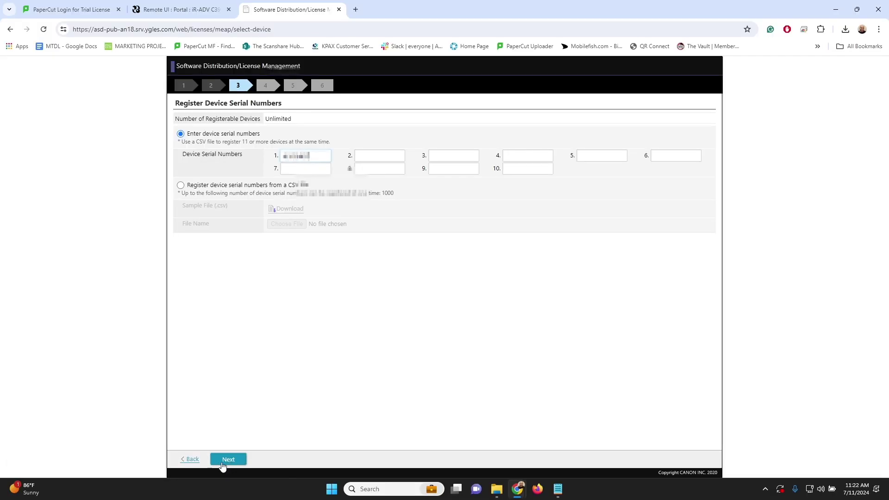
click(228, 459)
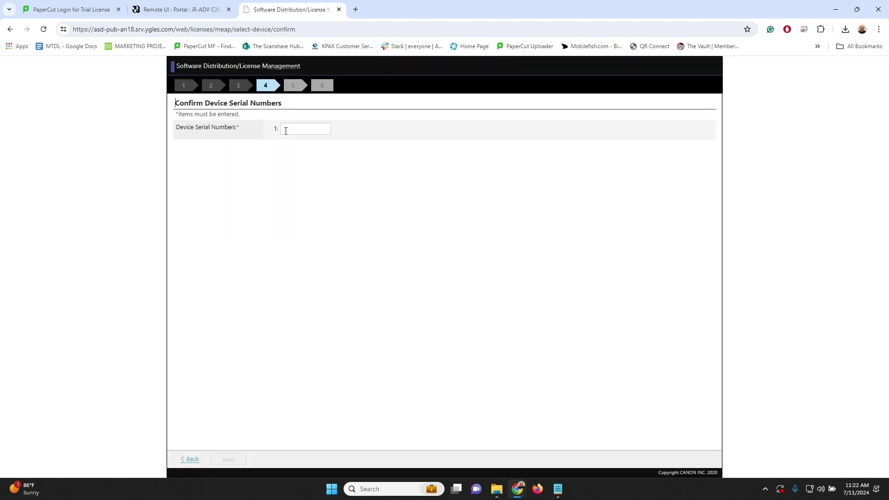
click(305, 130)
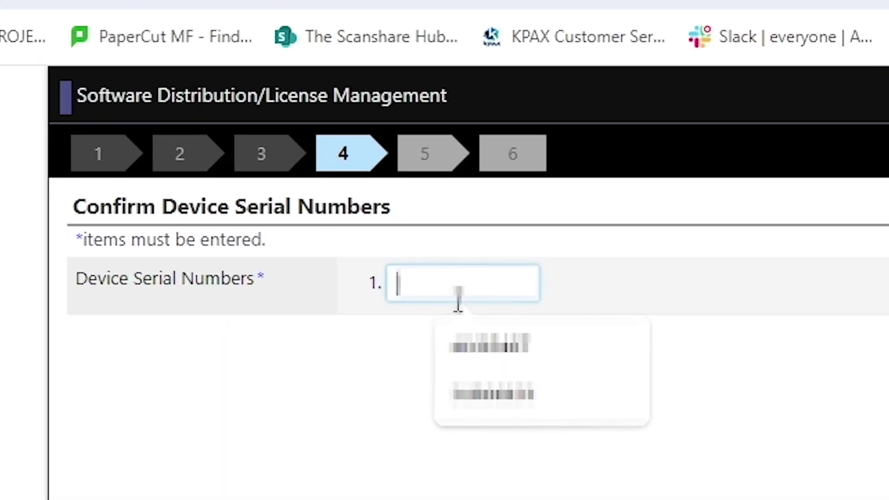
click(490, 345)
scroll(458, 302, down, 5)
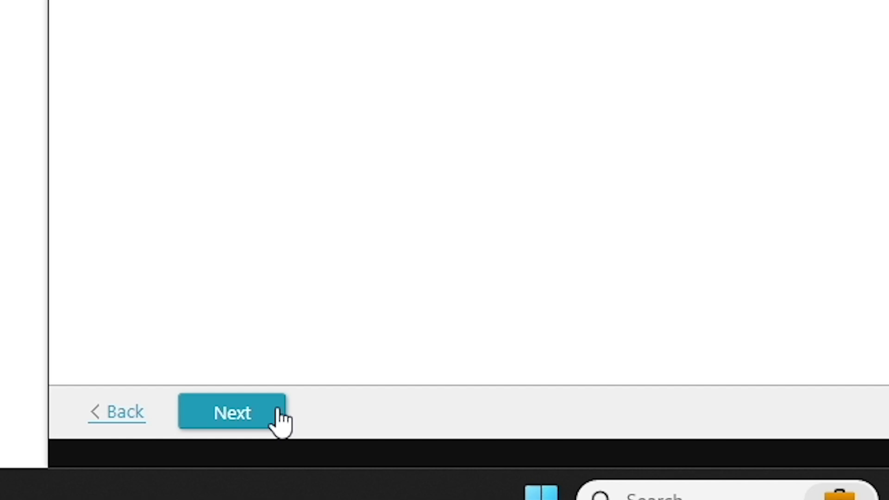
click(281, 417)
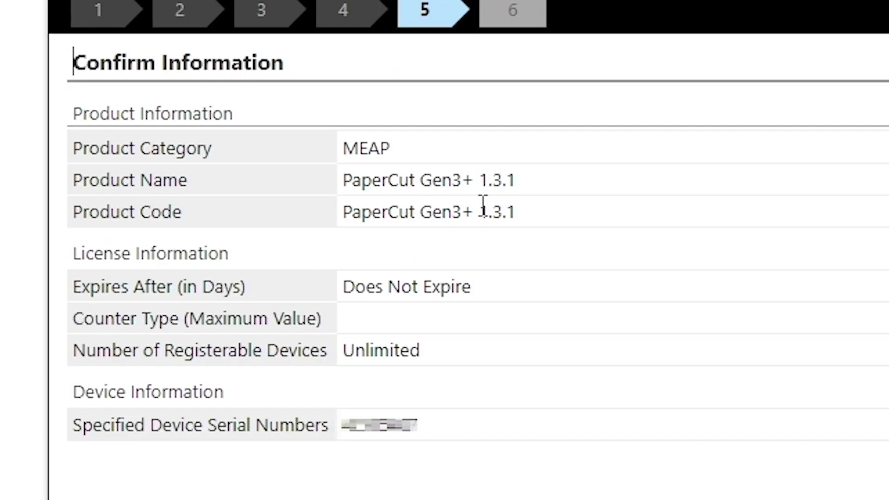
Check the PaperCut Gen3+ 1.3.1 licence details and download the licence file.
double_click(486, 212)
drag(480, 212, 230, 254)
drag(515, 212, 339, 216)
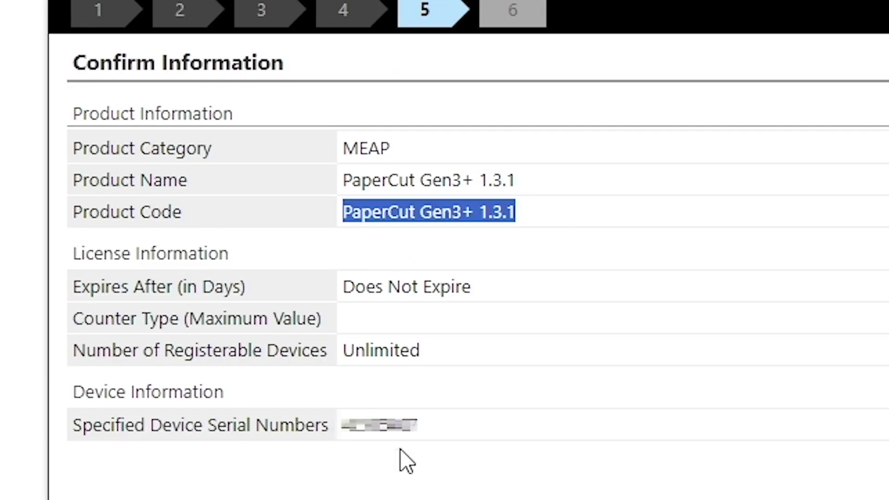
drag(420, 425, 342, 425)
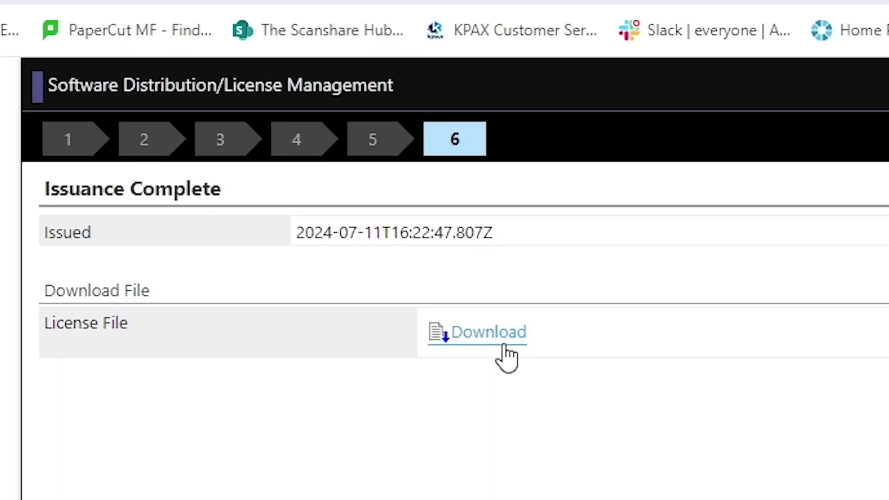
click(506, 341)
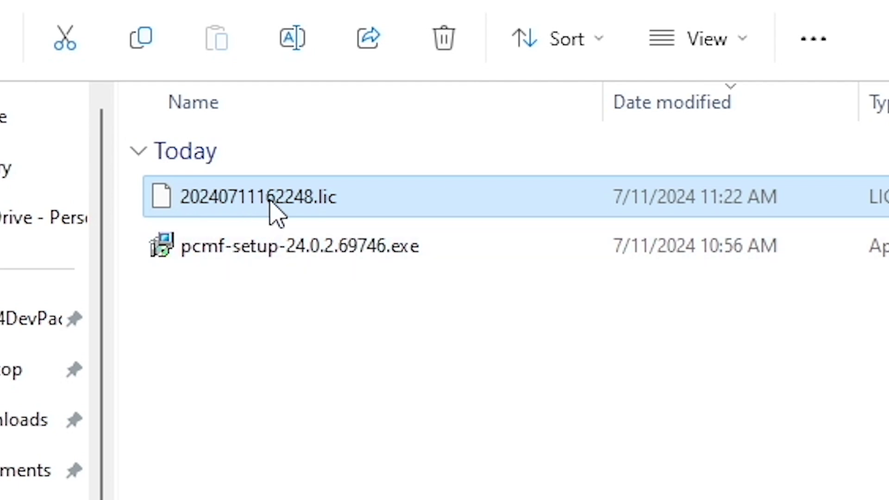
Rename the downloaded .lic file in Downloads so it ends with -PaperCutMF-Gen3.lic.
right_click(319, 209)
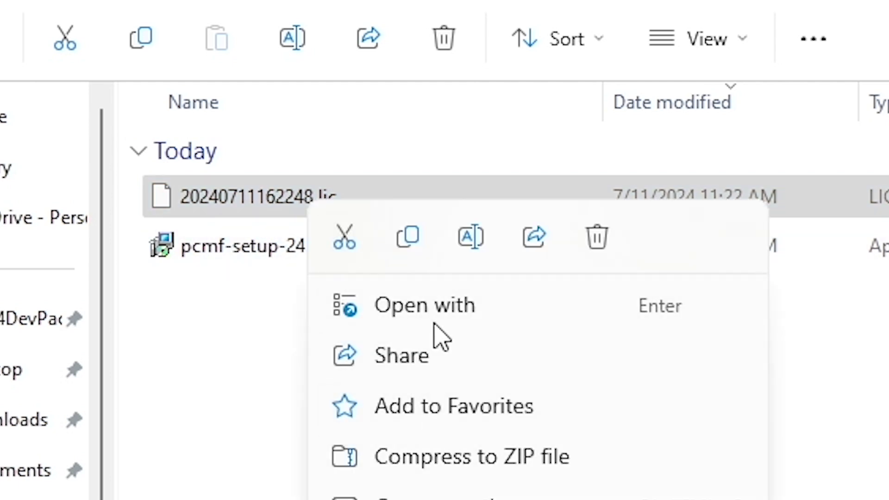
click(469, 239)
text(-)
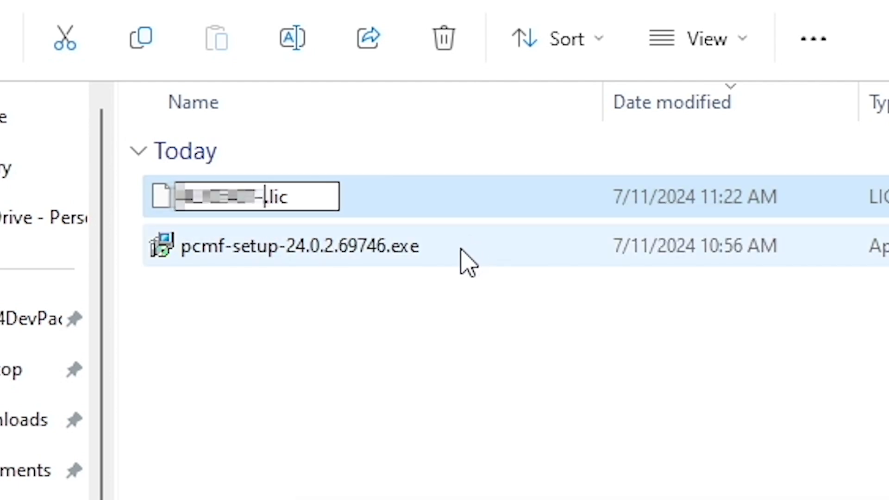
text(PaperCutMF-Gen3)
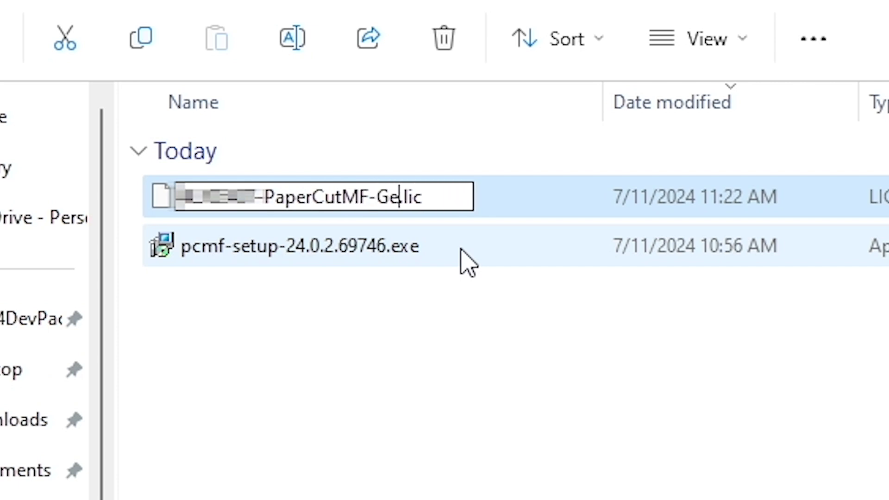
click(299, 417)
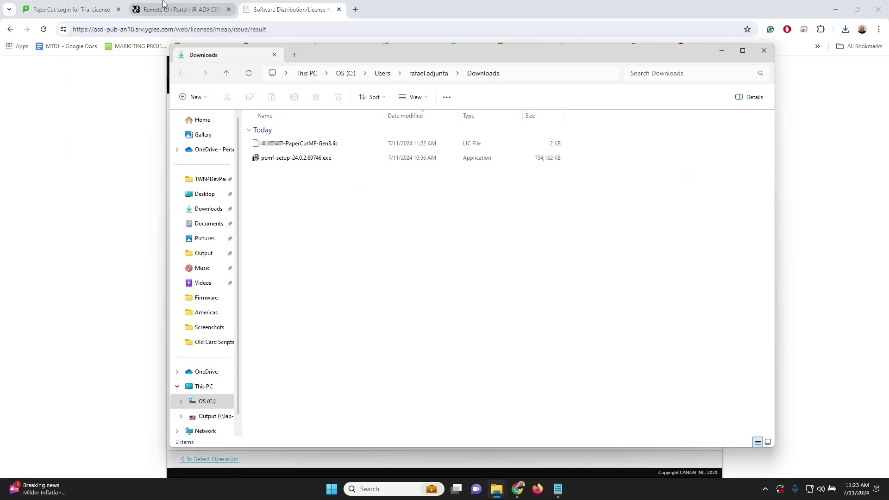
click(166, 10)
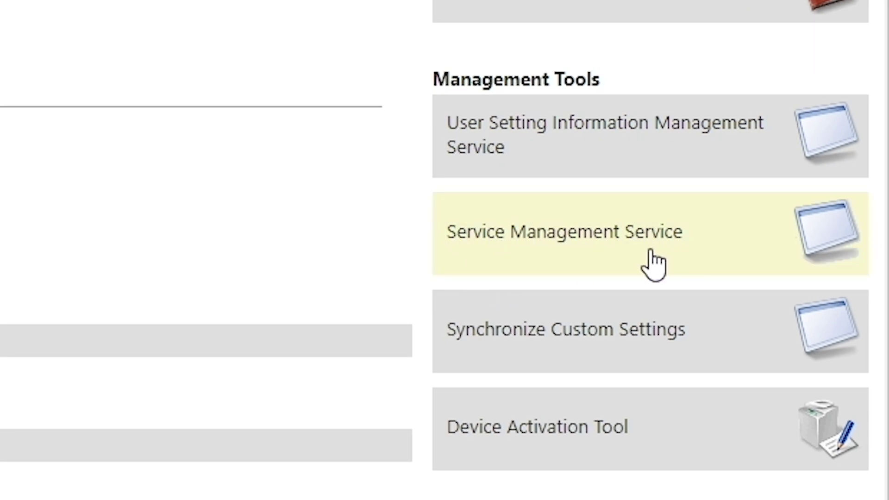
Open the Service Management Service and find the Install Enhanced System Application/License section.
click(630, 245)
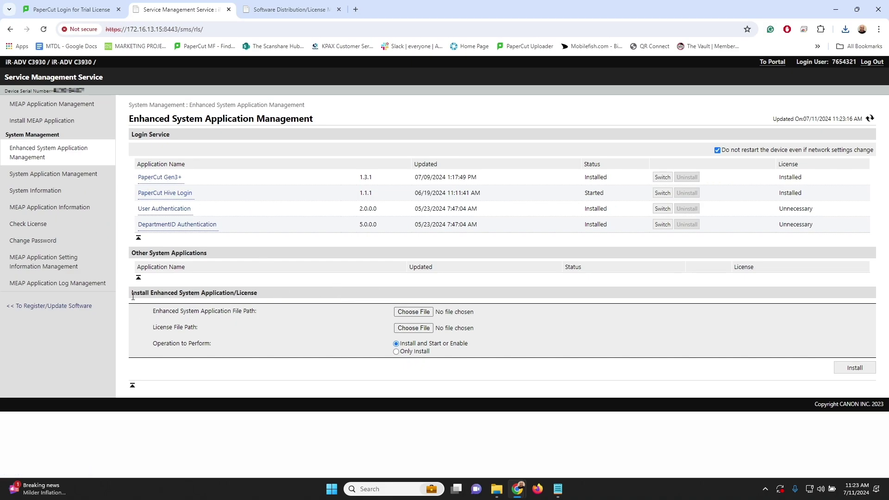
drag(208, 296, 259, 294)
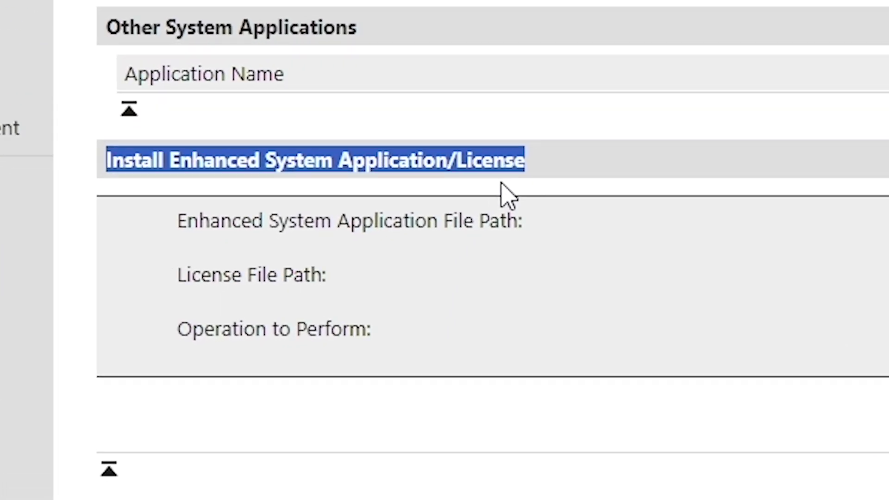
Choose pc-meap-gen3.jar from the PaperCut MF canon\Americas folder as the application file.
click(672, 233)
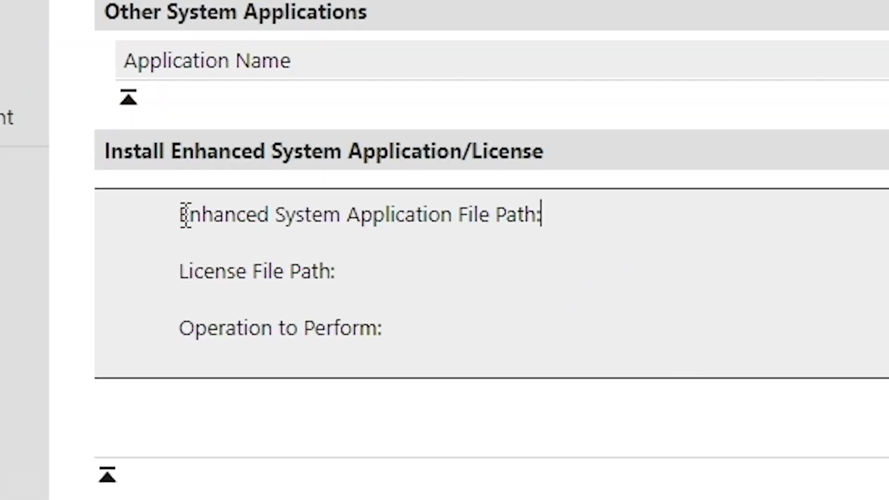
drag(181, 215, 545, 236)
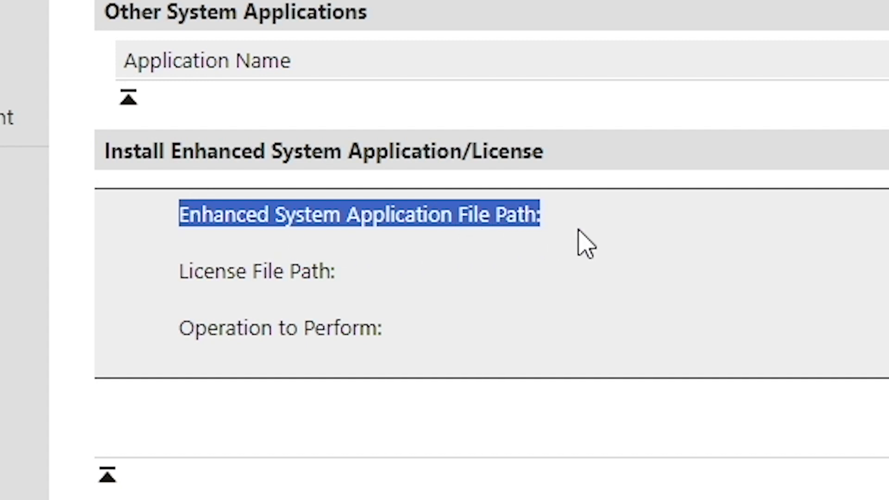
click(375, 222)
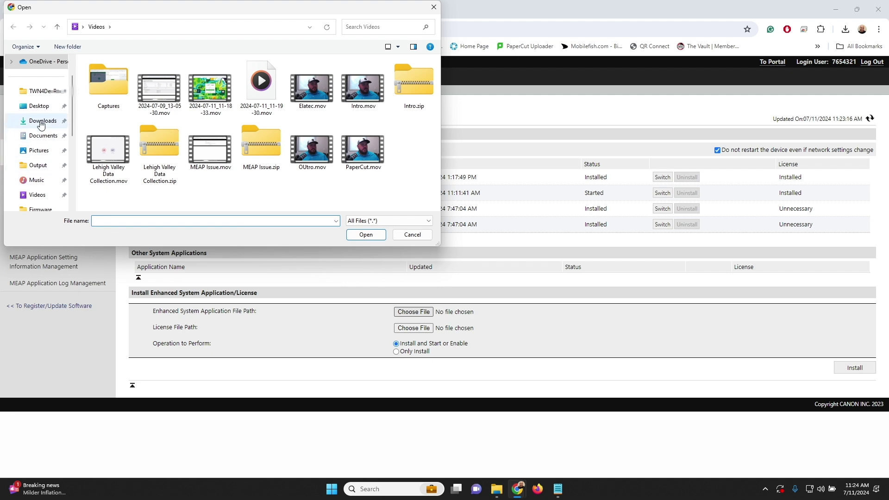
scroll(41, 124, down, 3)
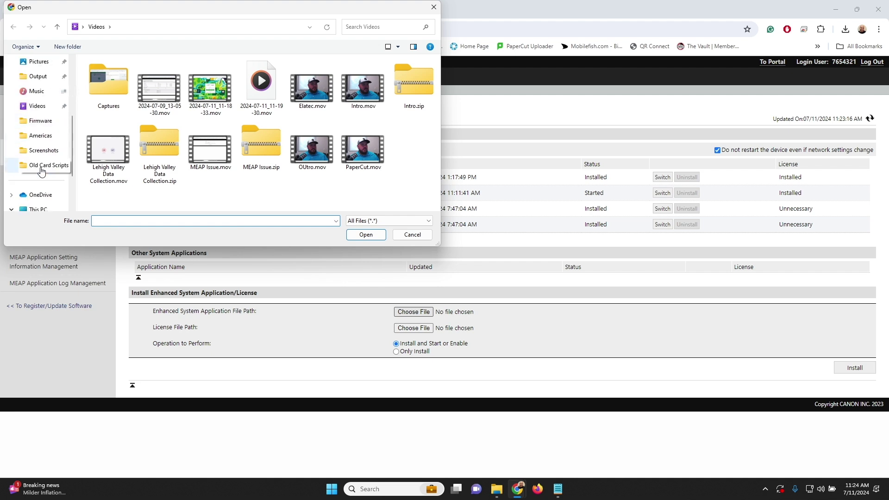
click(41, 179)
scroll(123, 174, down, 3)
double_click(123, 178)
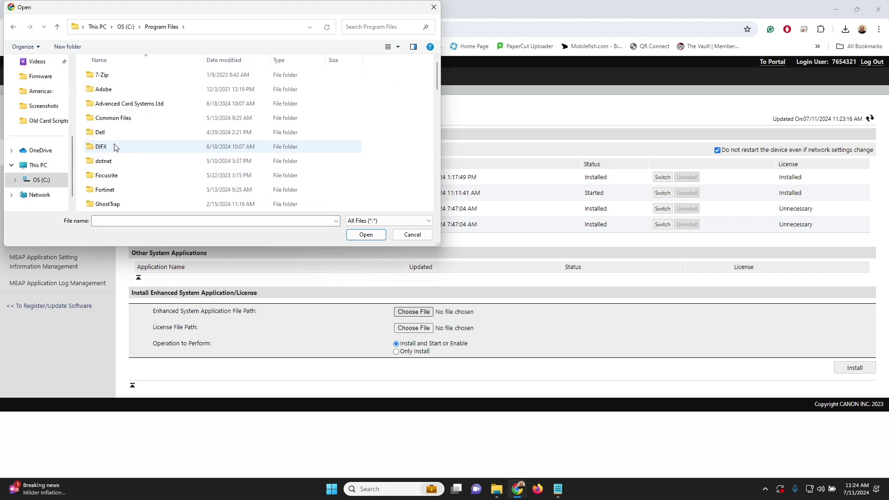
scroll(121, 167, down, 3)
scroll(122, 166, down, 3)
scroll(119, 178, down, 3)
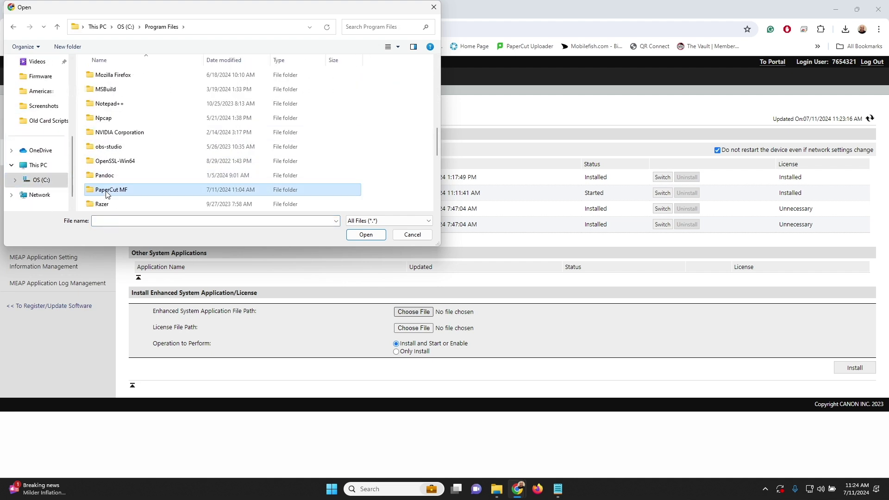
double_click(119, 190)
double_click(123, 93)
double_click(116, 93)
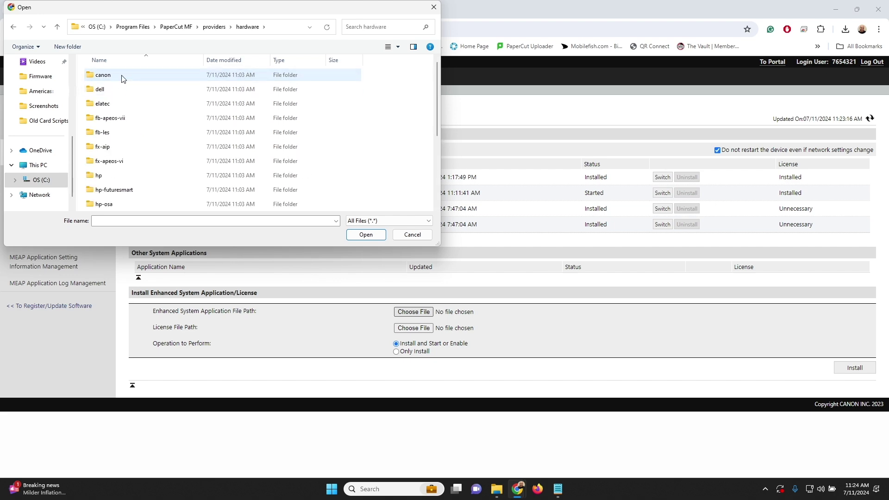
double_click(122, 75)
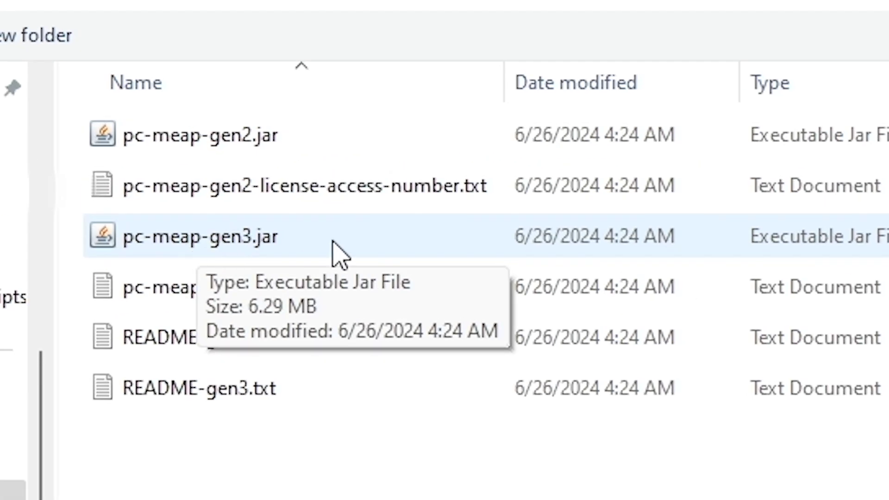
click(156, 106)
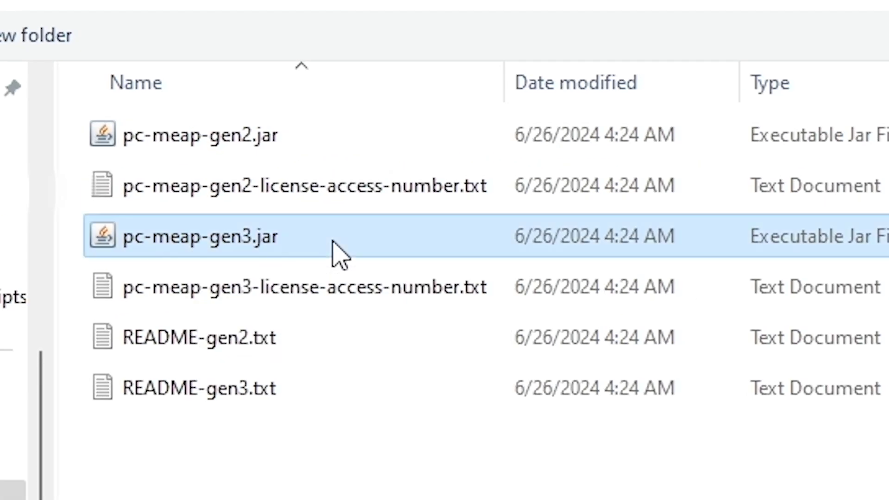
double_click(200, 236)
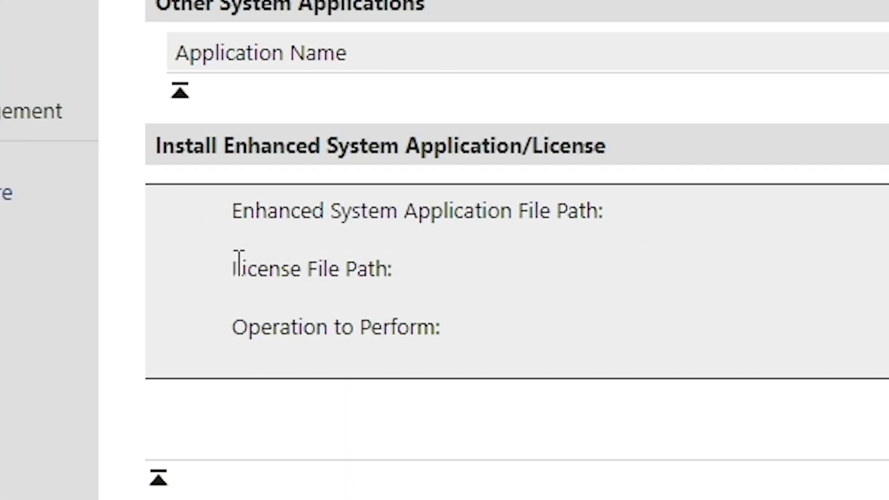
Attach the renamed PaperCutMF-Gen3.lic file from Downloads as the licence file.
drag(234, 268, 389, 269)
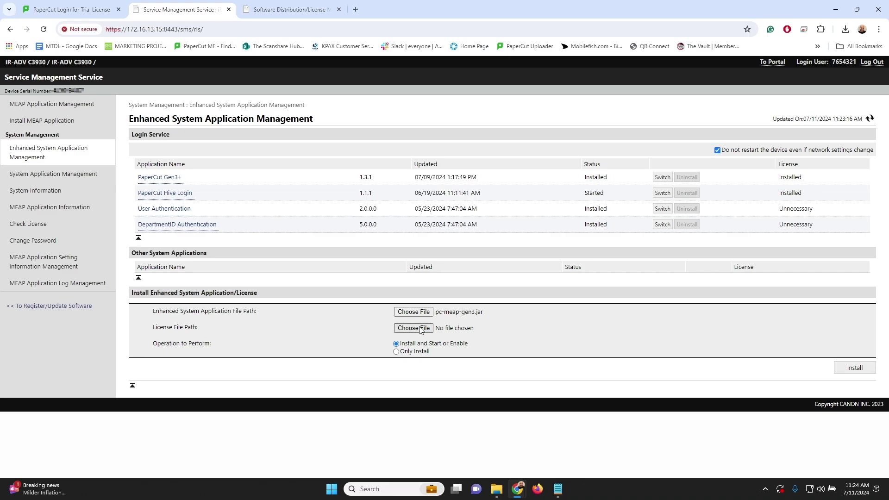
click(420, 329)
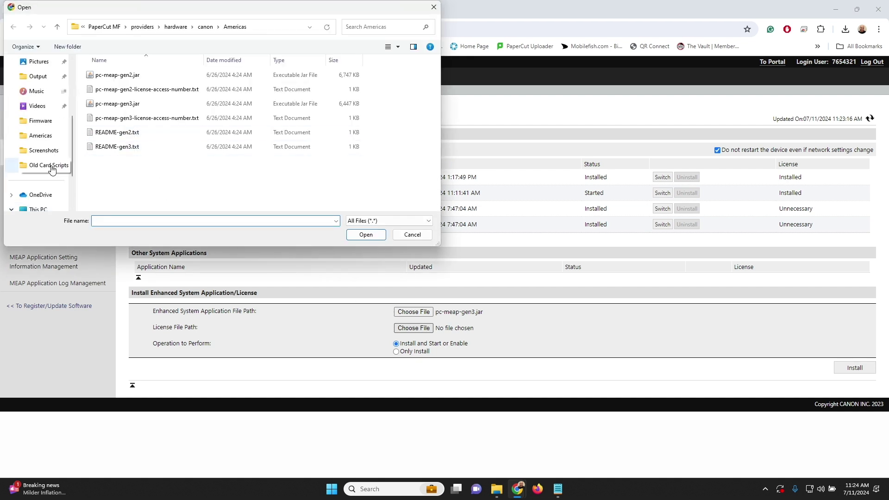
scroll(42, 160, up, 5)
click(22, 161)
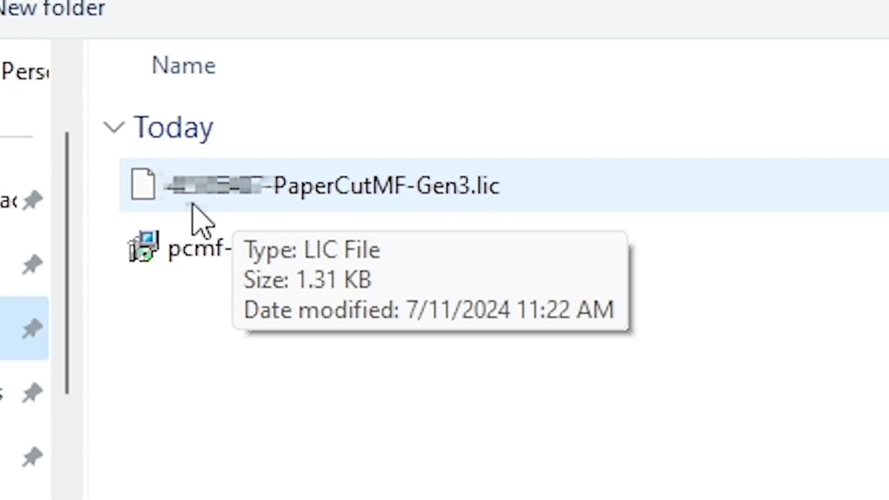
click(455, 208)
double_click(455, 208)
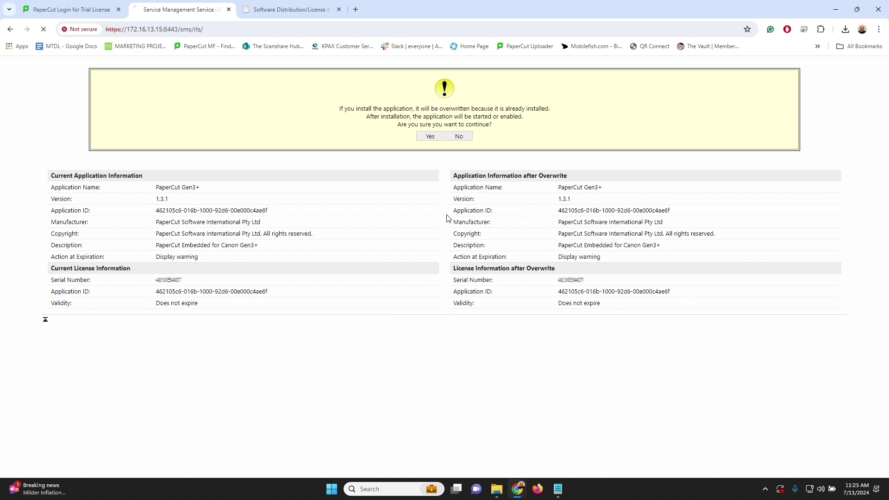
Confirm overwriting PaperCut Gen3+ 1.3.1 and return to the Remote UI portal.
click(430, 137)
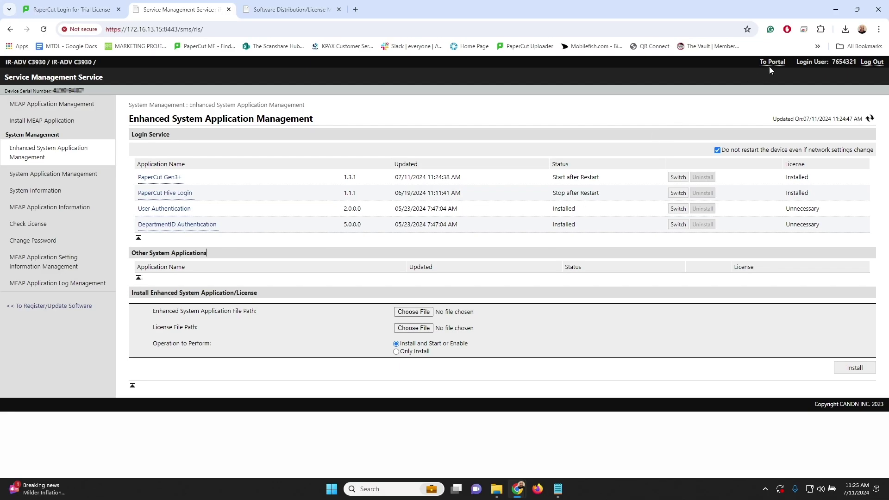
click(771, 62)
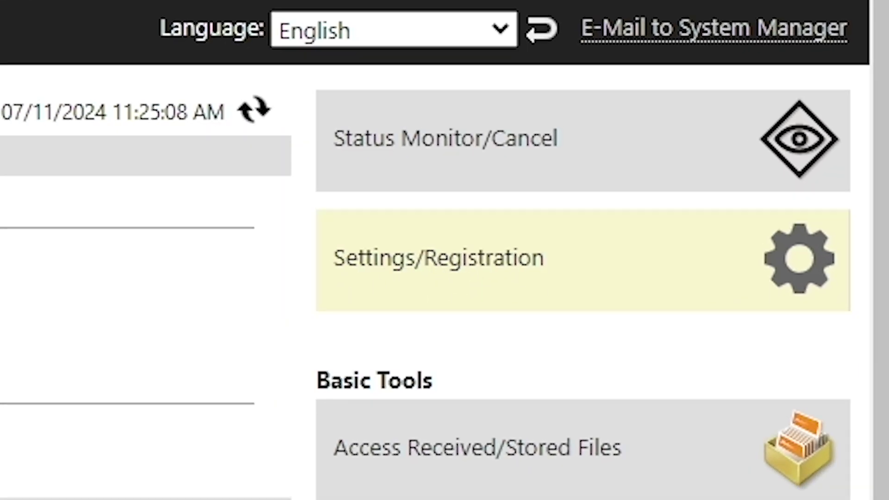
Request a main-unit restart via Settings/Registration, Restart Device and Perform Restart.
click(472, 278)
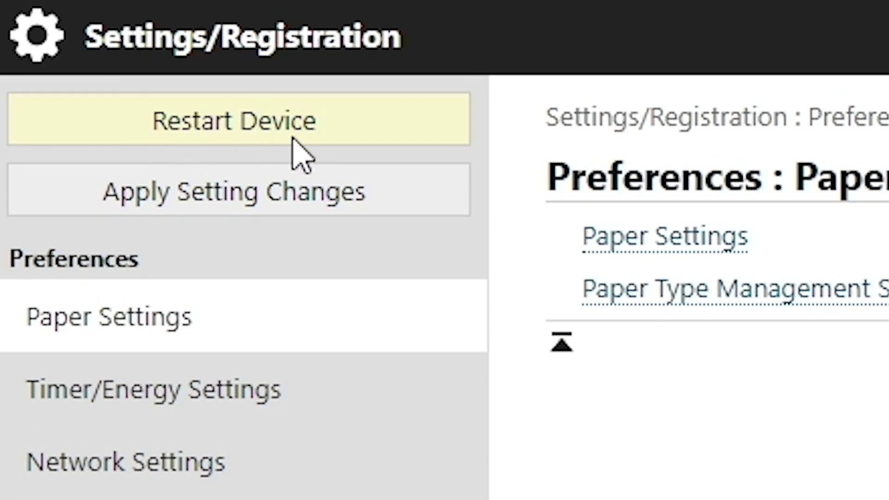
click(319, 143)
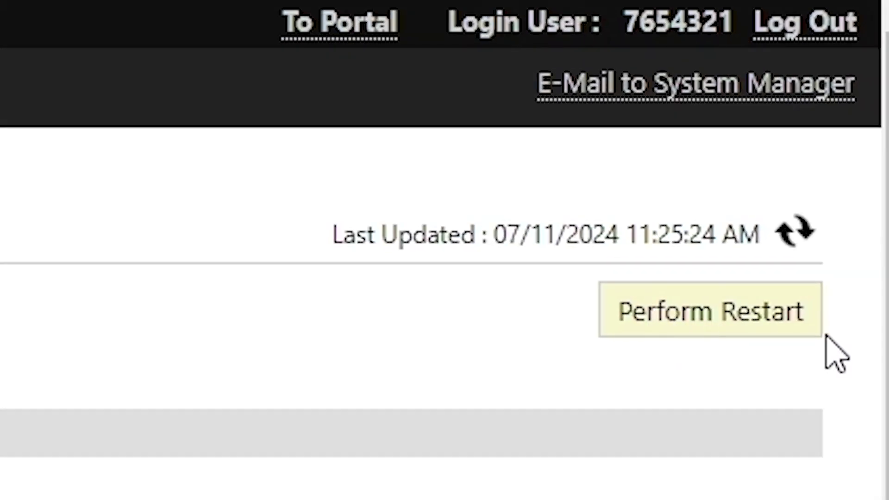
click(718, 344)
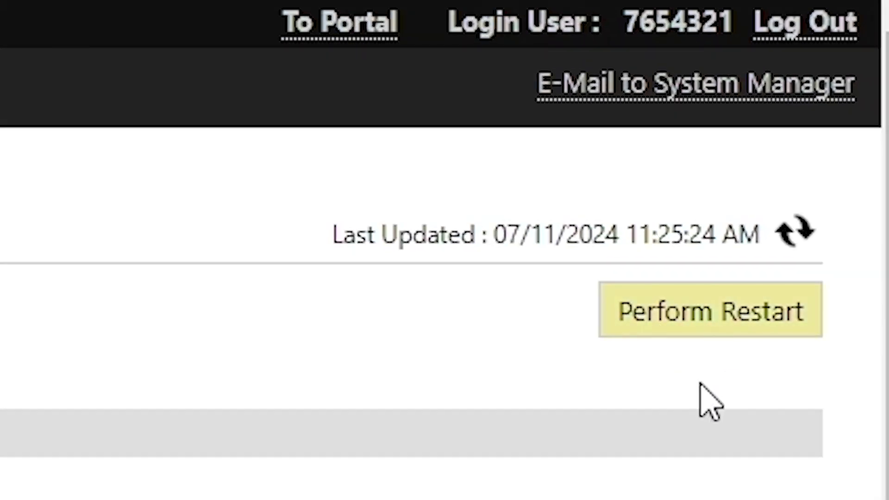